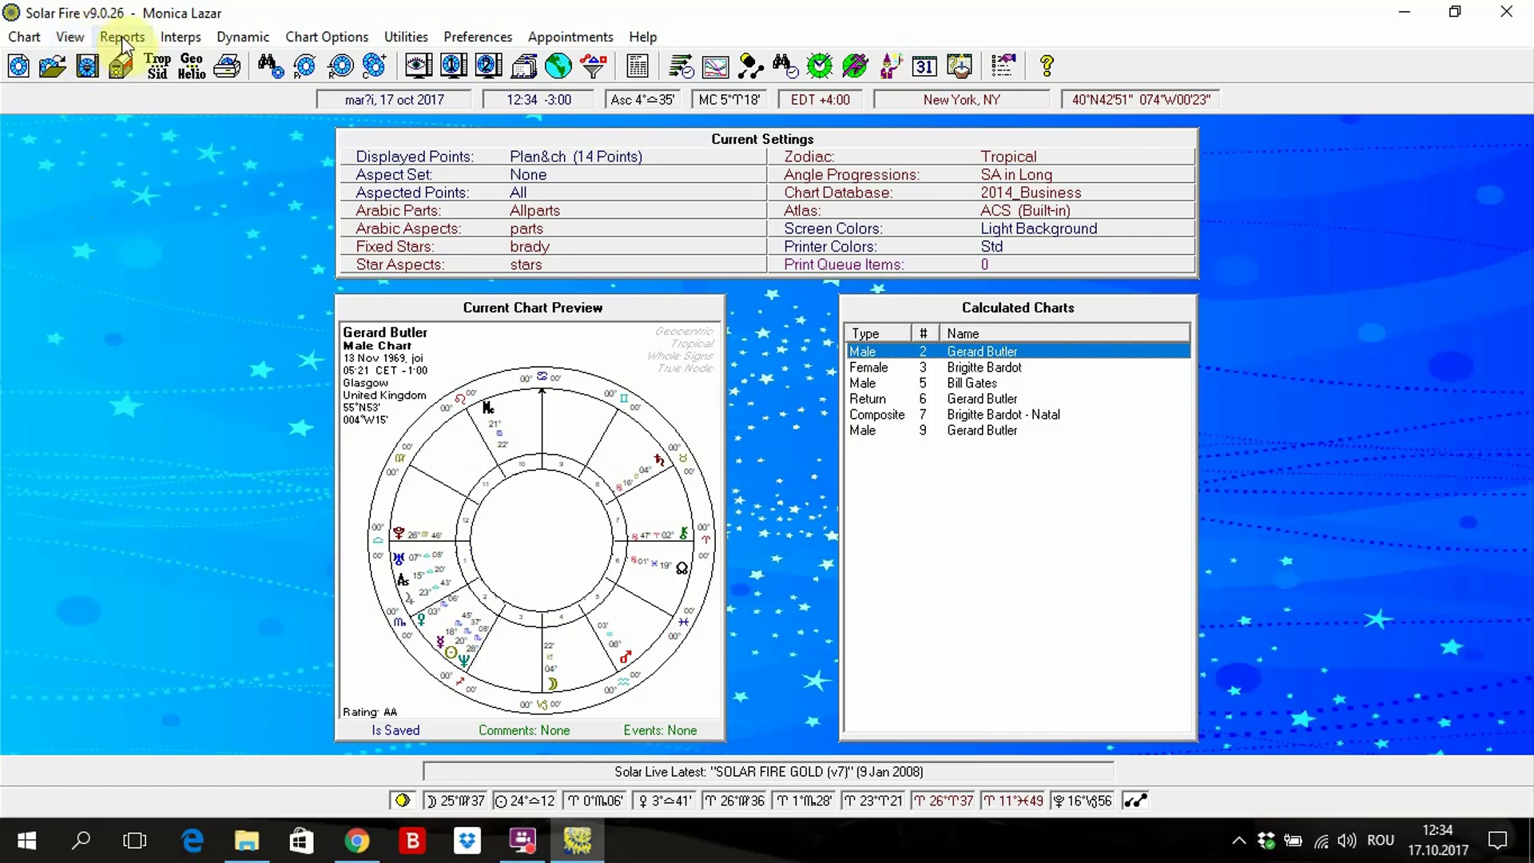
Reopen the last viewed chart image and close its window after looking at it
{"action": "left_click", "coordinate": [121, 39]}
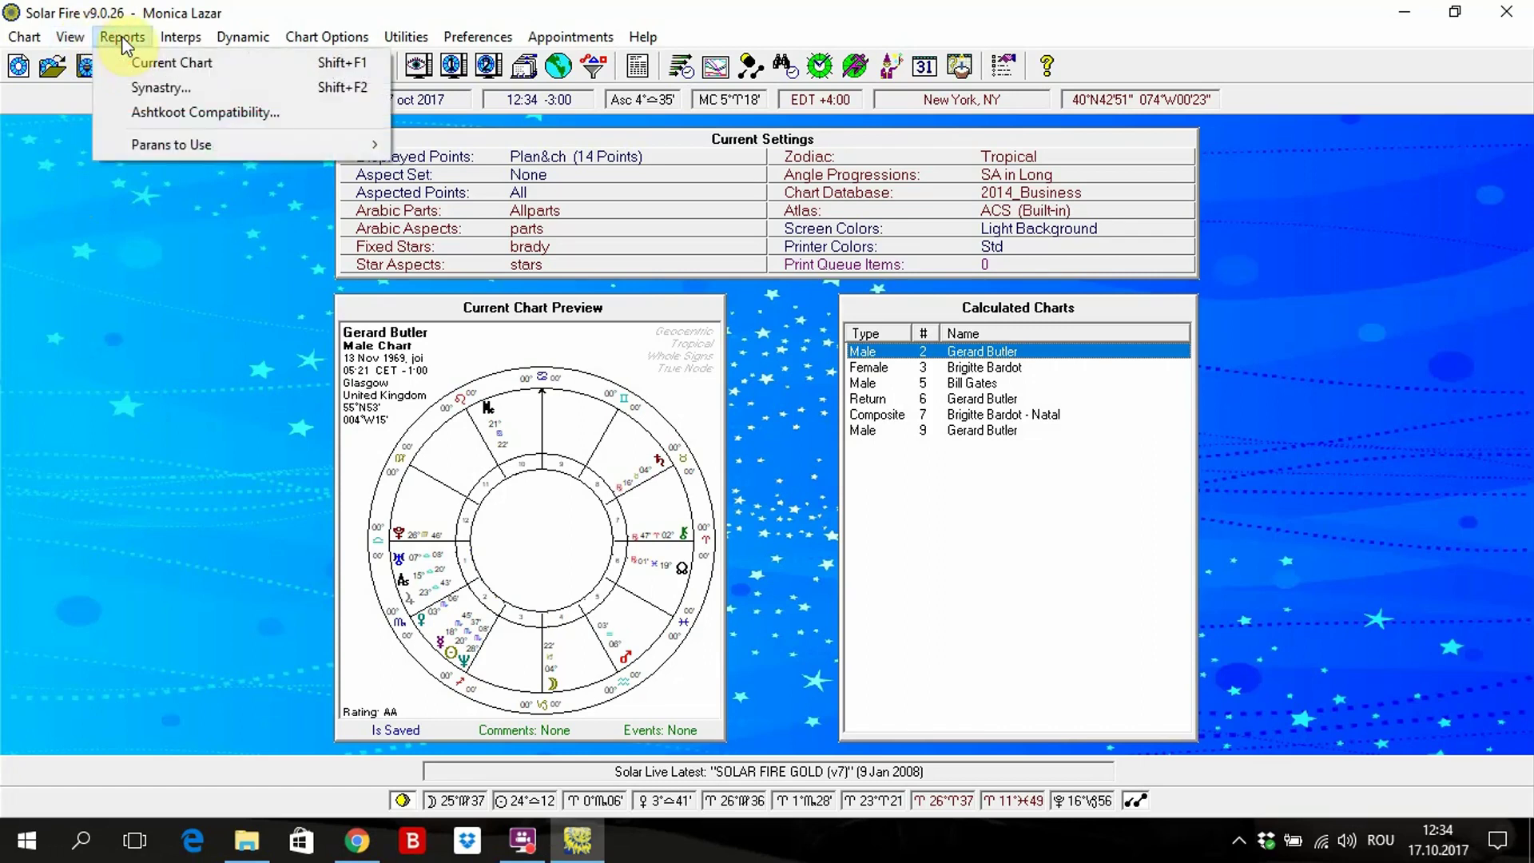
{"action": "mouse_move", "coordinate": [73, 38]}
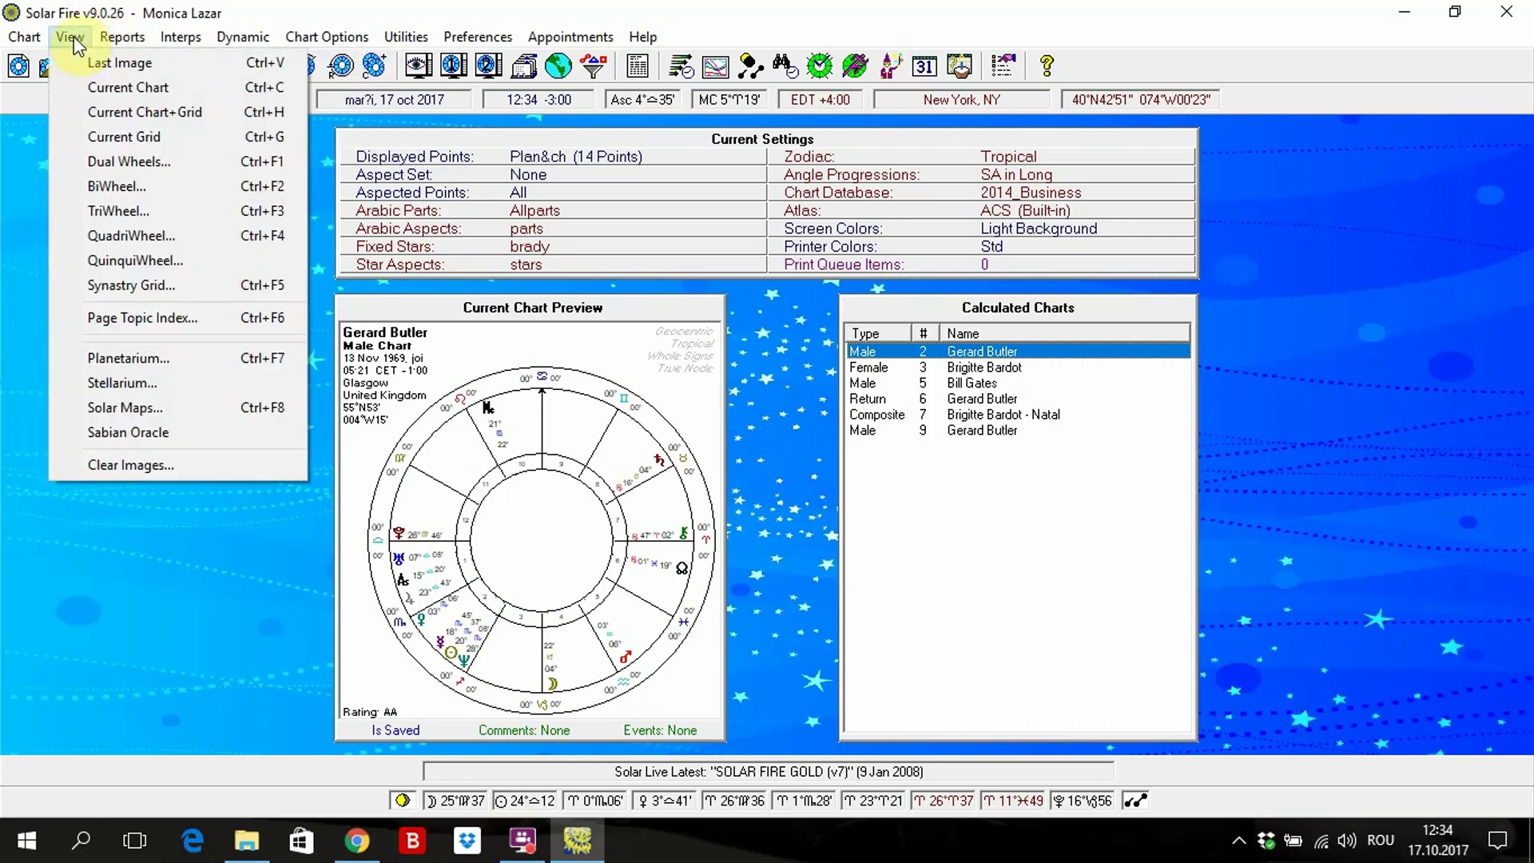
{"action": "left_click", "coordinate": [140, 72]}
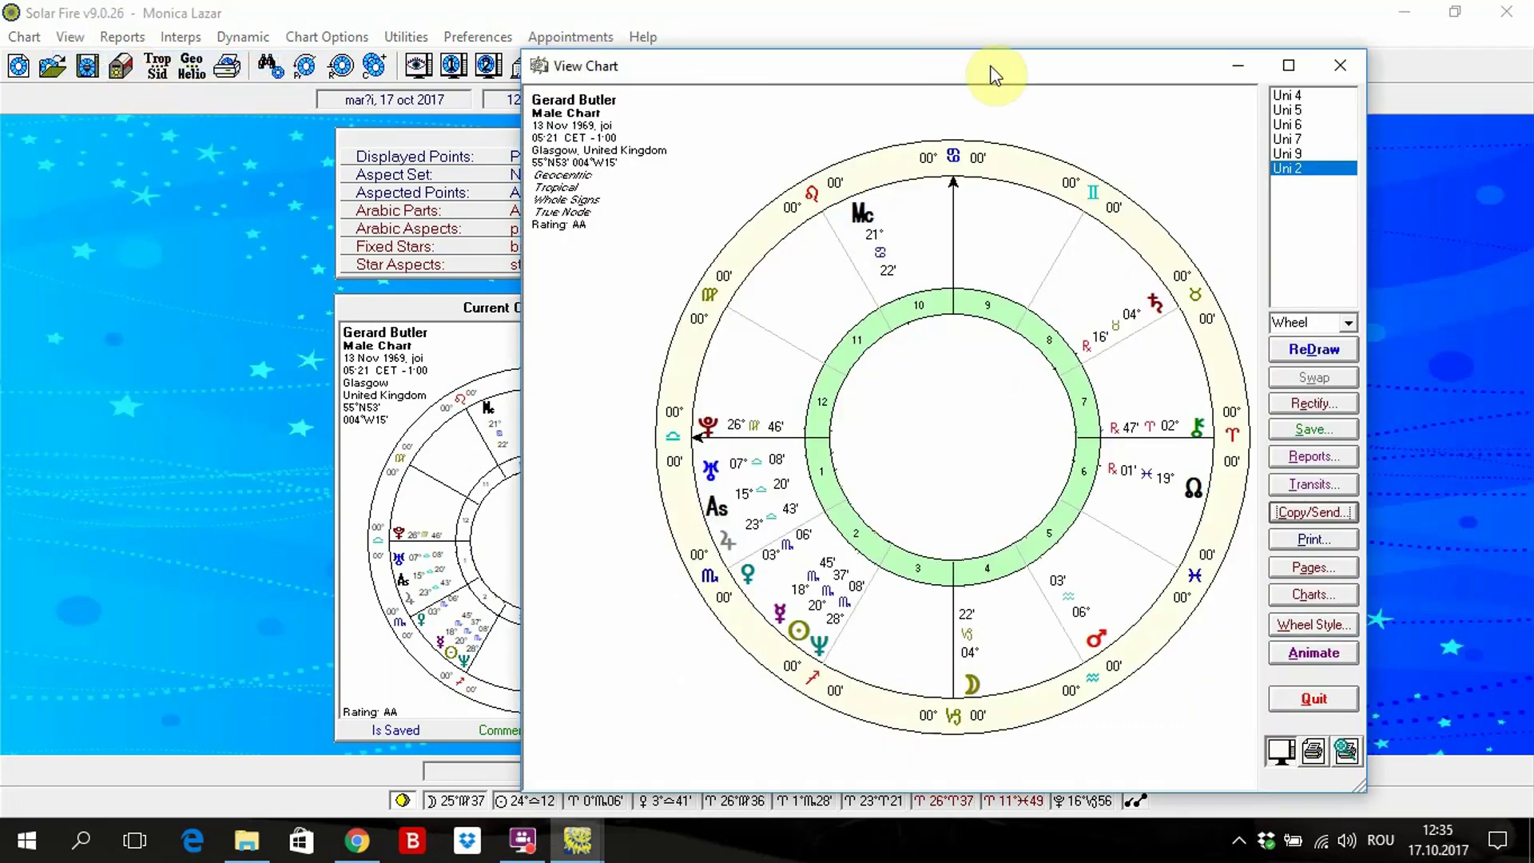
{"action": "left_click_drag", "start_coordinate": [989, 66], "coordinate": [864, 57]}
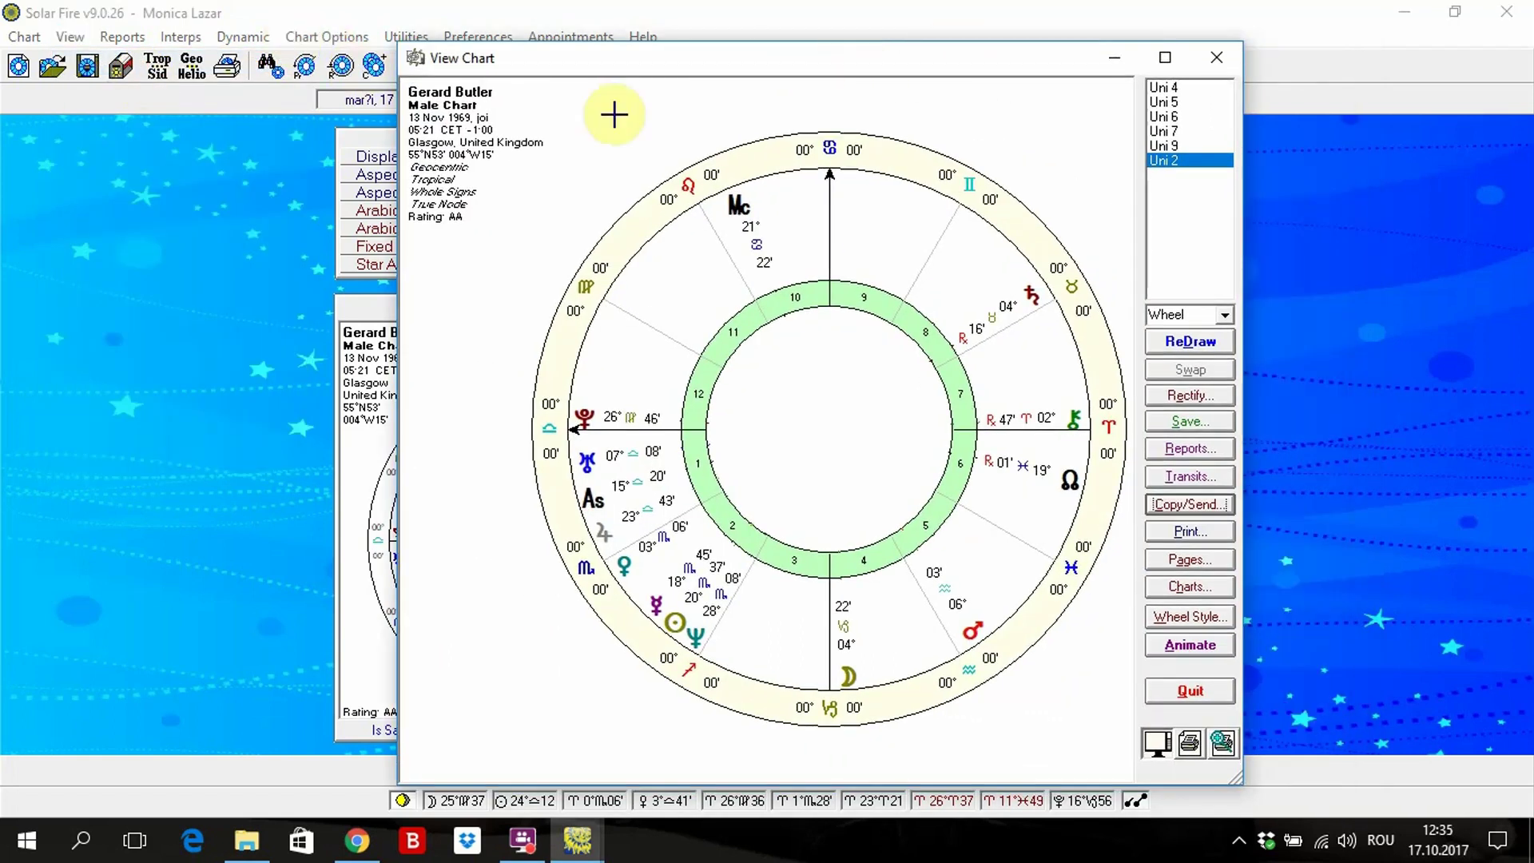
{"action": "left_click", "coordinate": [1212, 57]}
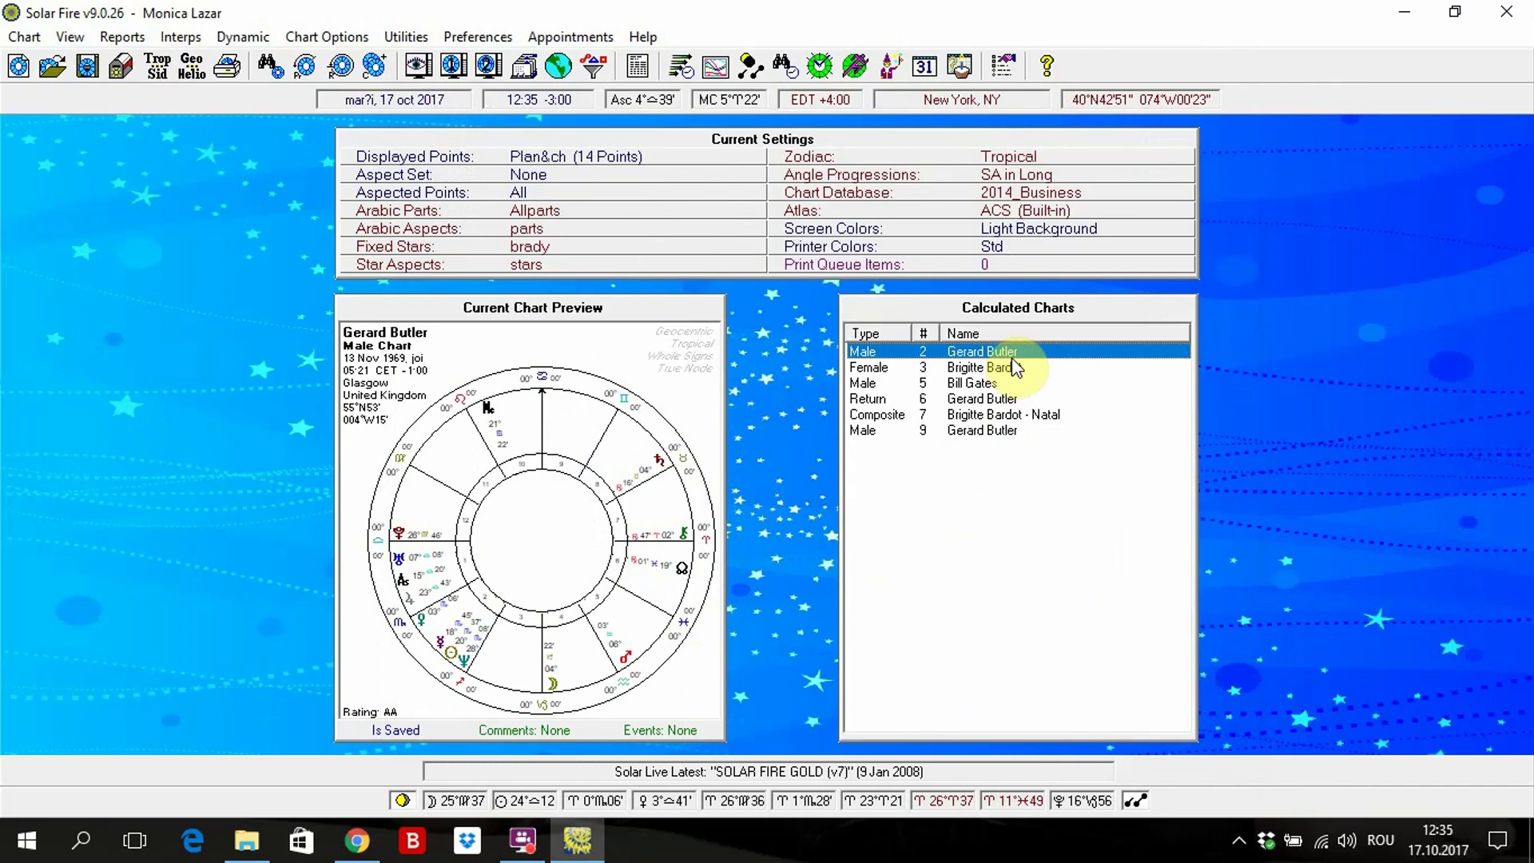
Display the current Gerard Butler natal chart as a single wheel and close the chart window
{"action": "left_click", "coordinate": [64, 40]}
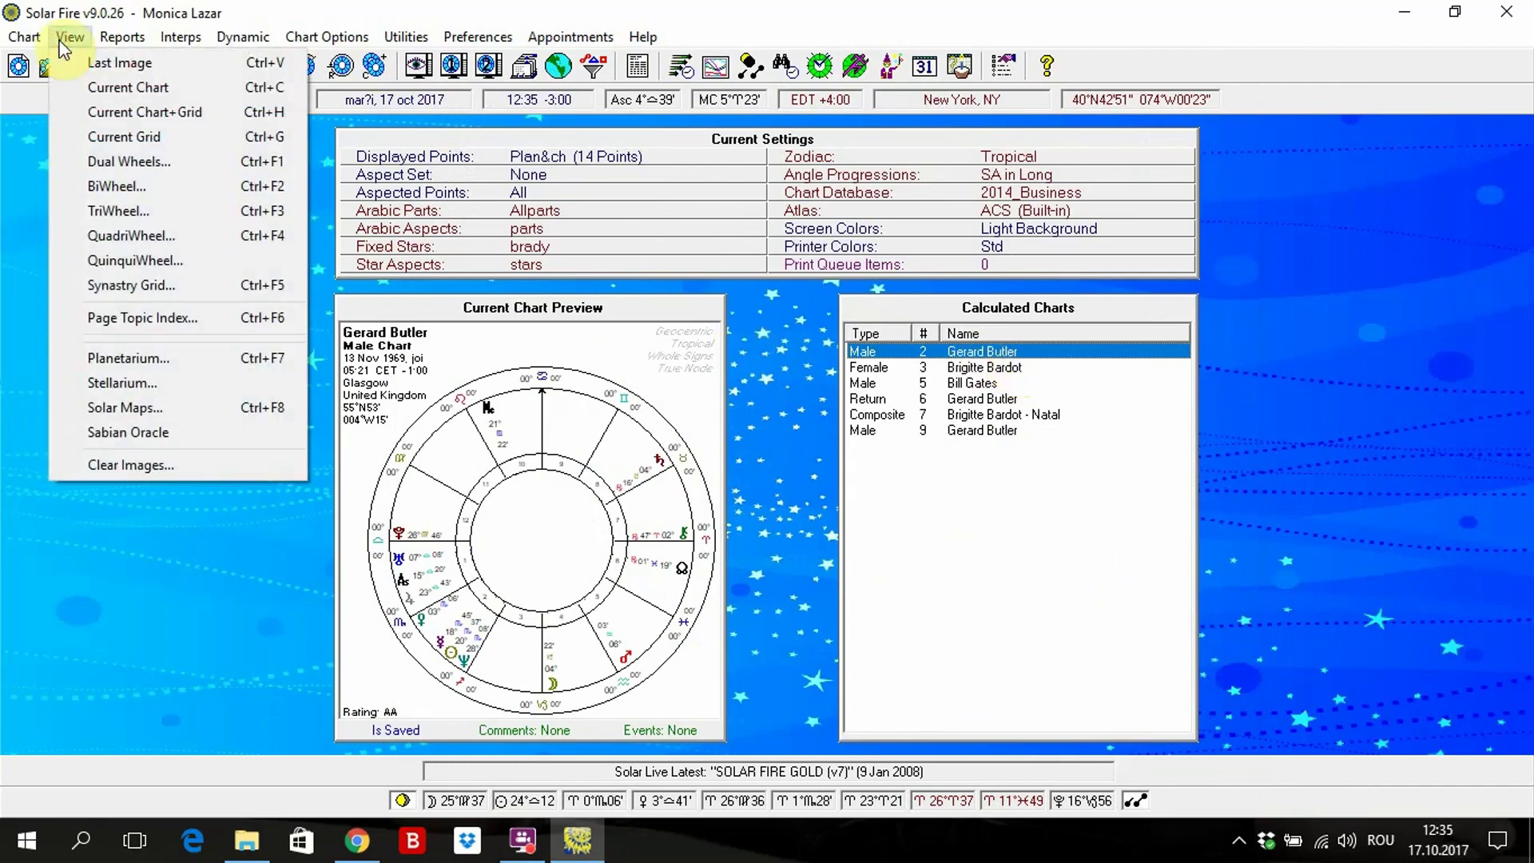
{"action": "left_click", "coordinate": [93, 89]}
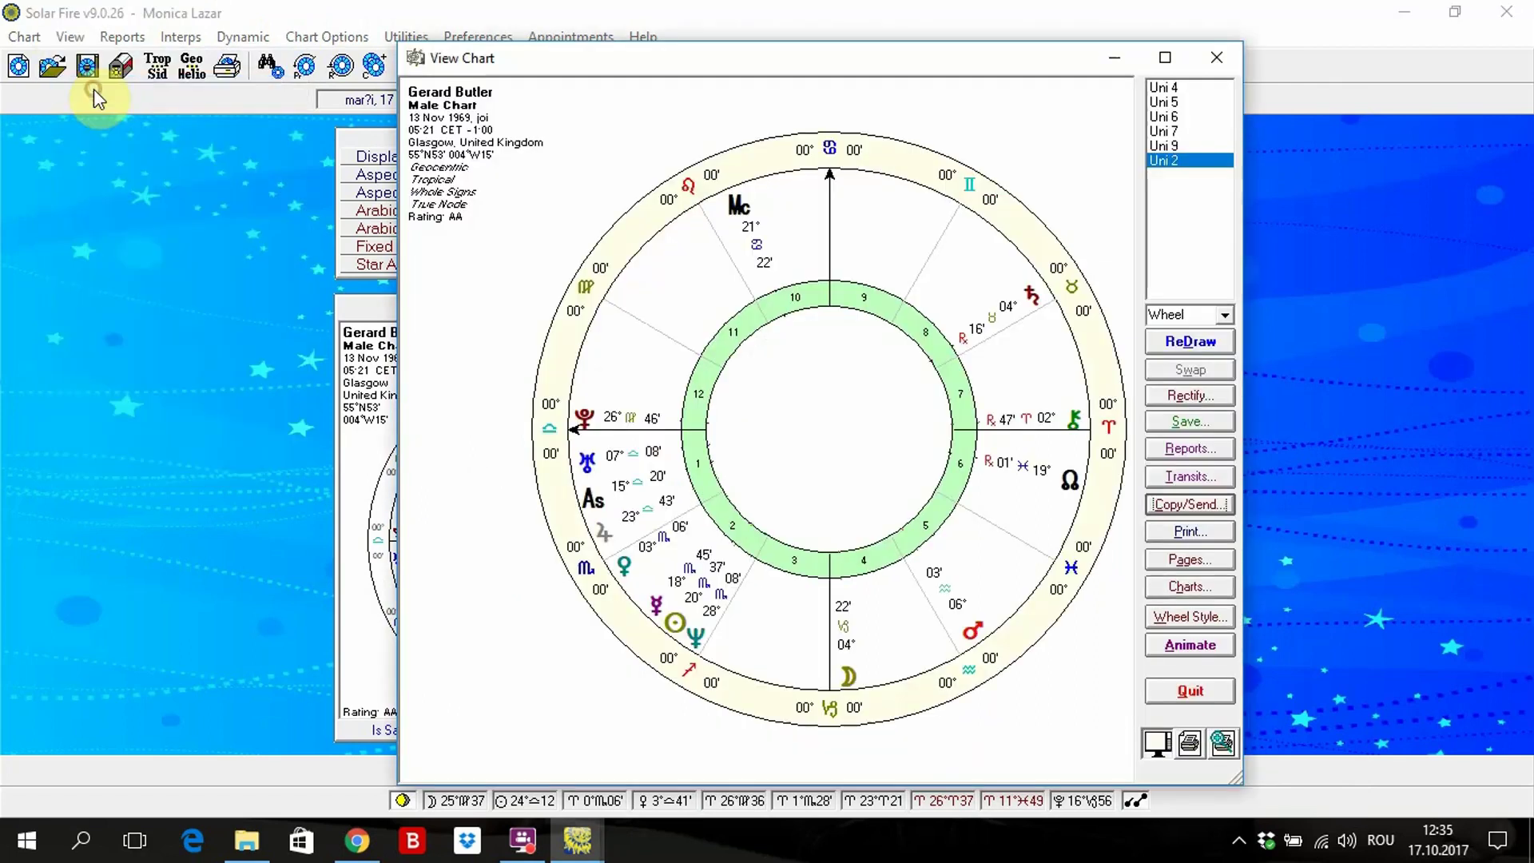
{"action": "left_click", "coordinate": [1215, 57]}
Display the current Gerard Butler chart together with its aspect grid and close the chart window
{"action": "left_click", "coordinate": [64, 37]}
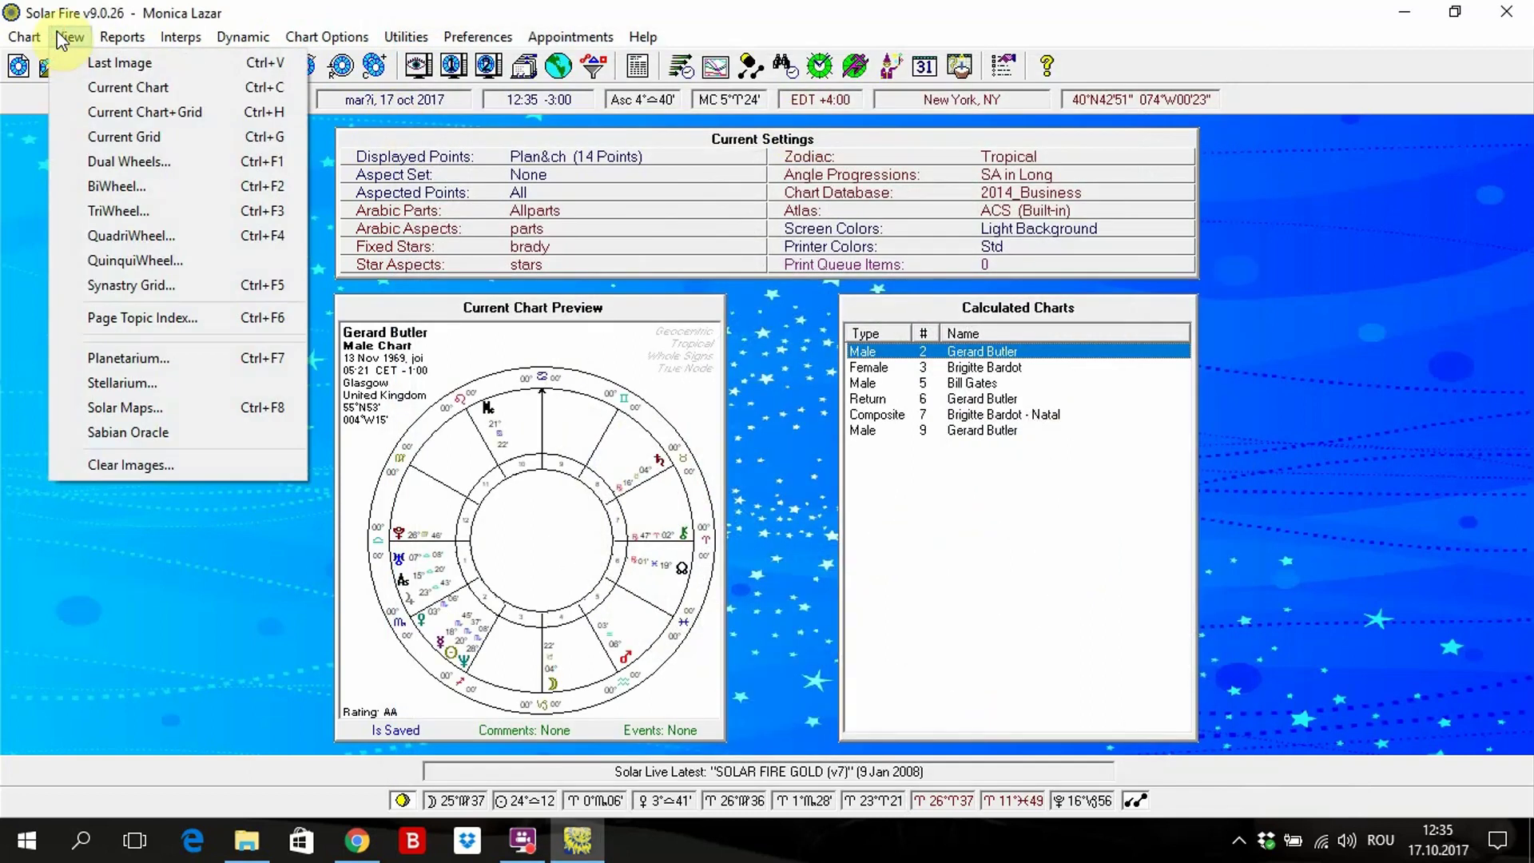
{"action": "left_click", "coordinate": [123, 113]}
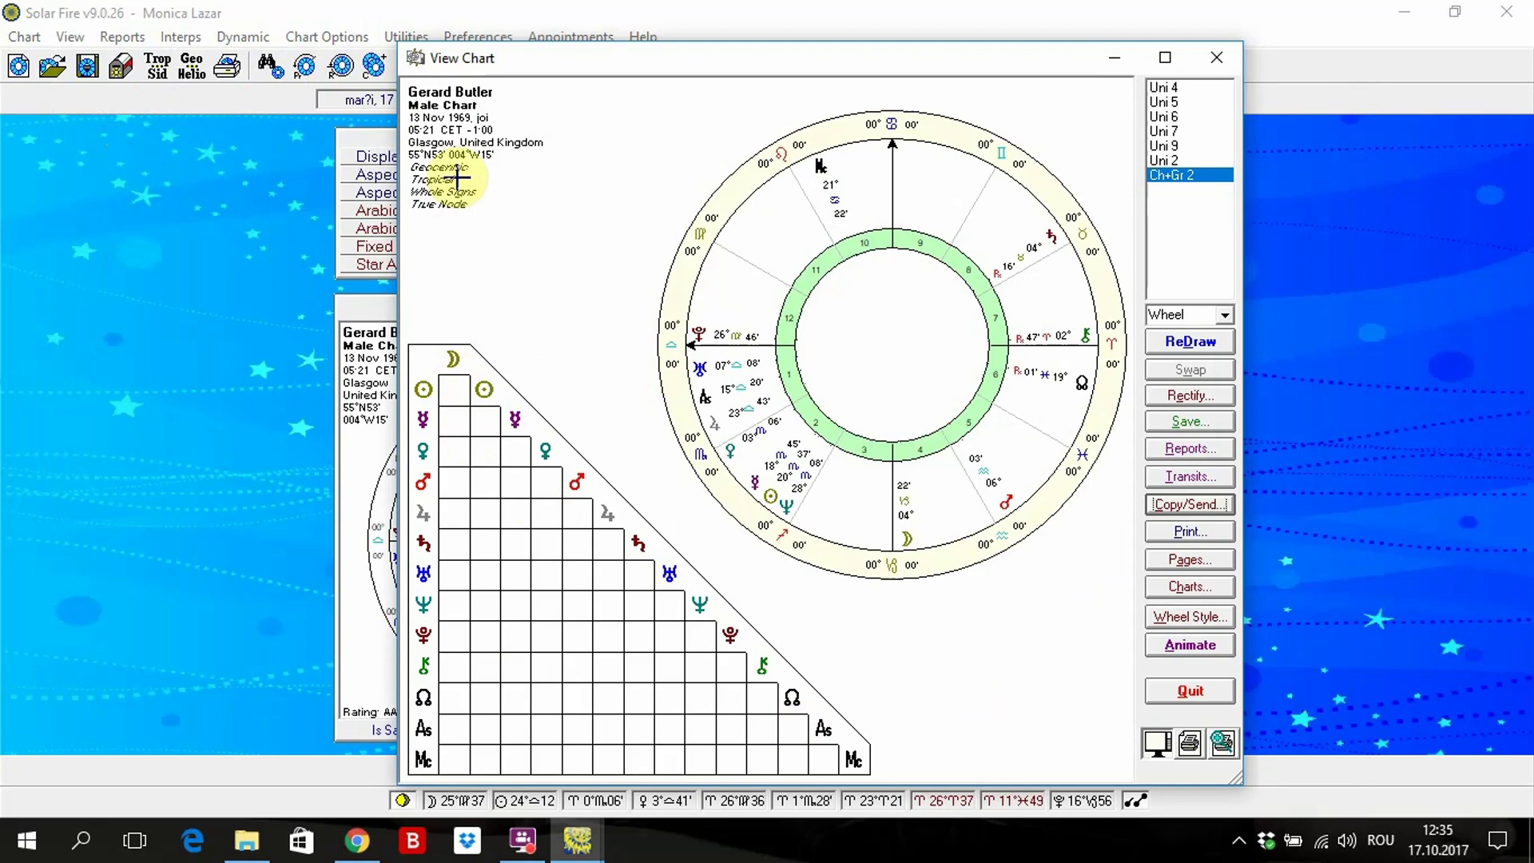
{"action": "left_click", "coordinate": [1217, 49]}
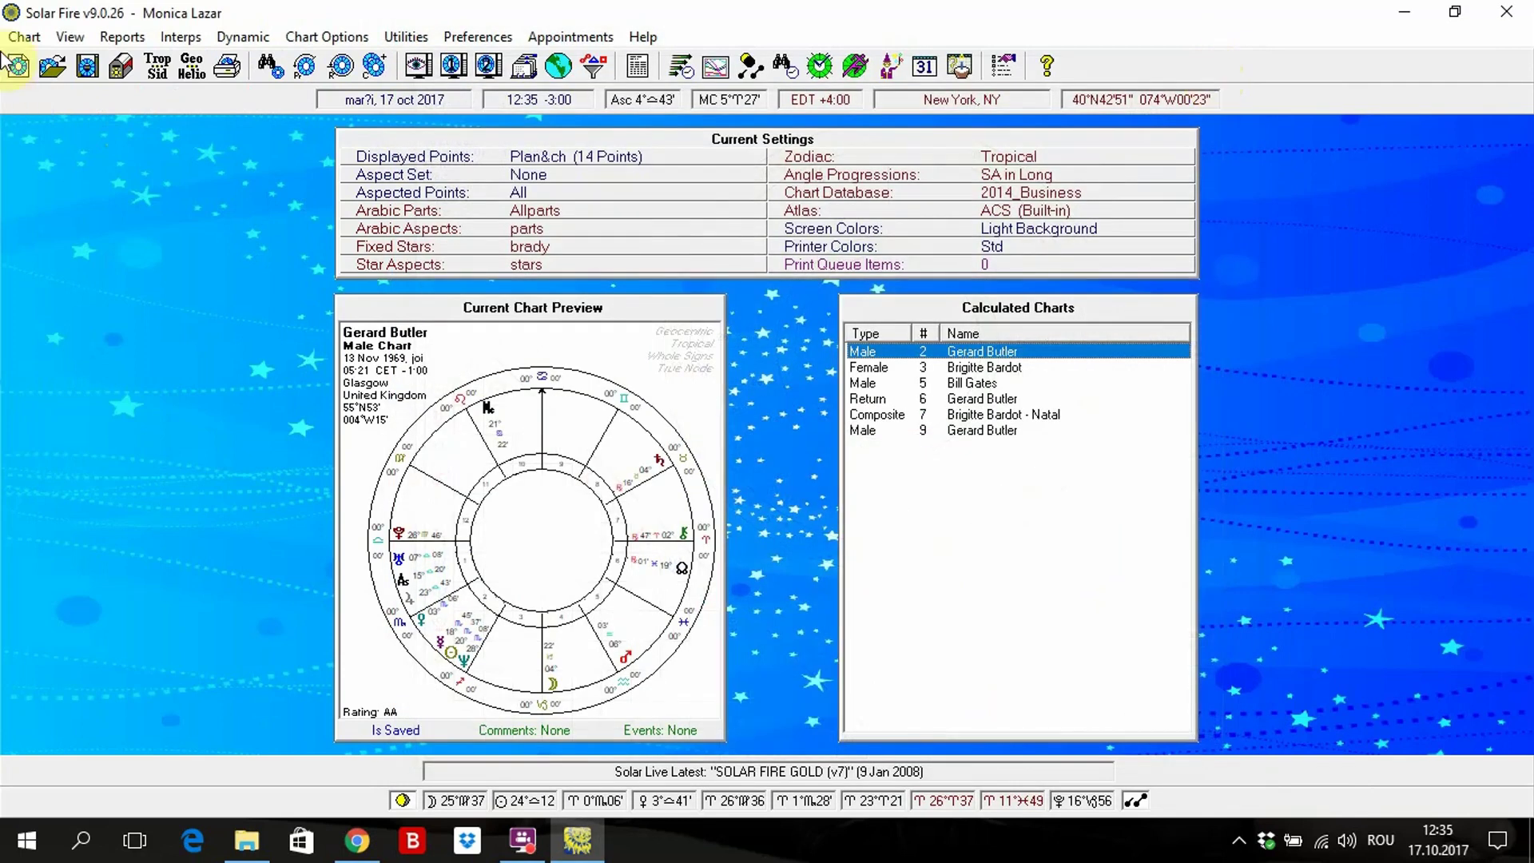
Show Dual Wheels with Gerard Butler at Bottom Left and Brigitte Bardot at Upper Right, maximize the chart window, and quit it
{"action": "left_click", "coordinate": [69, 36]}
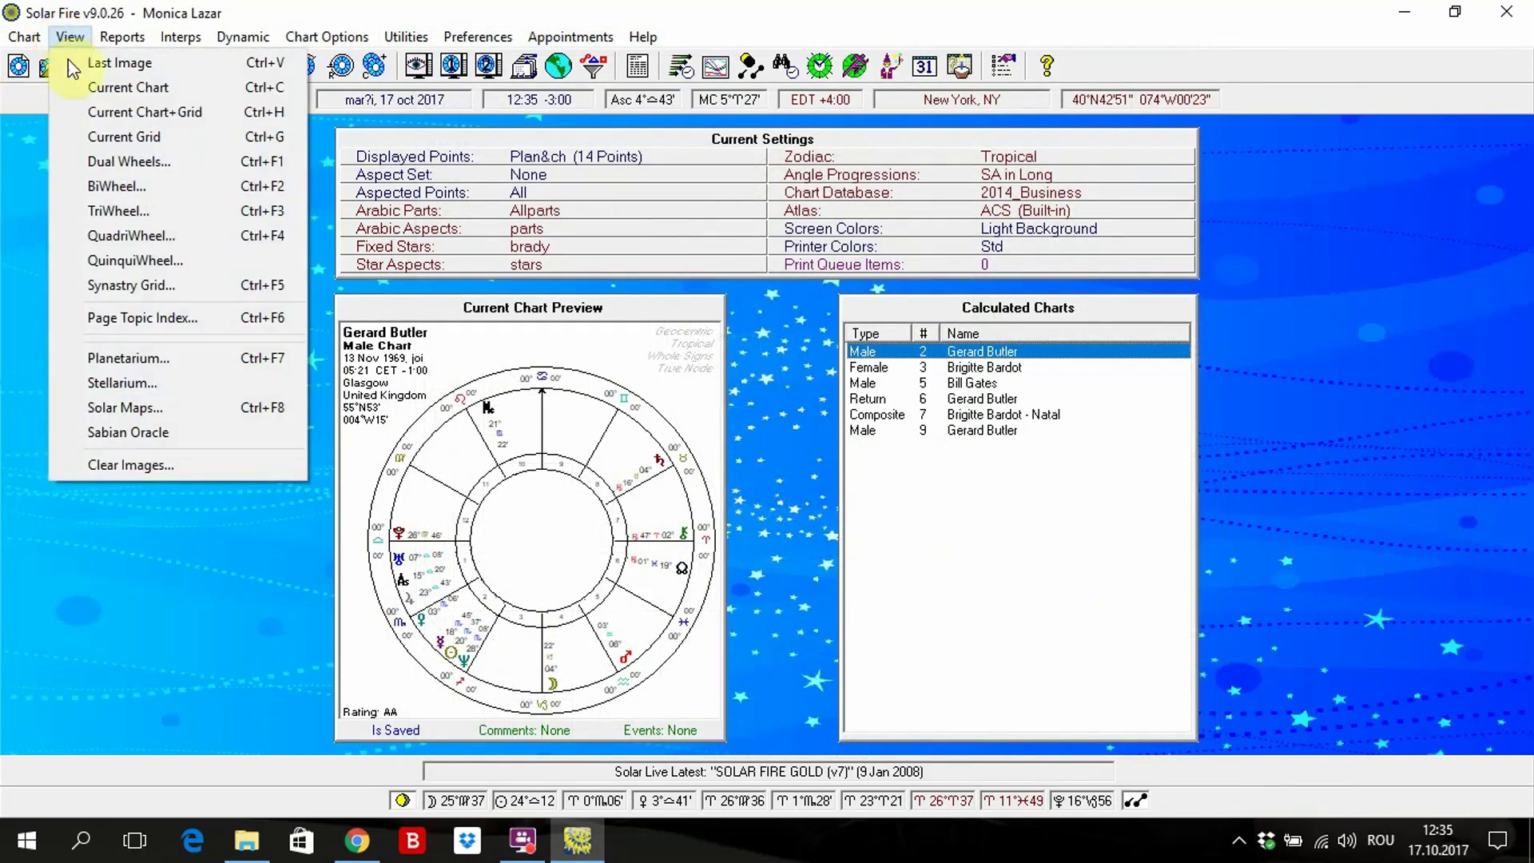
{"action": "left_click", "coordinate": [121, 160]}
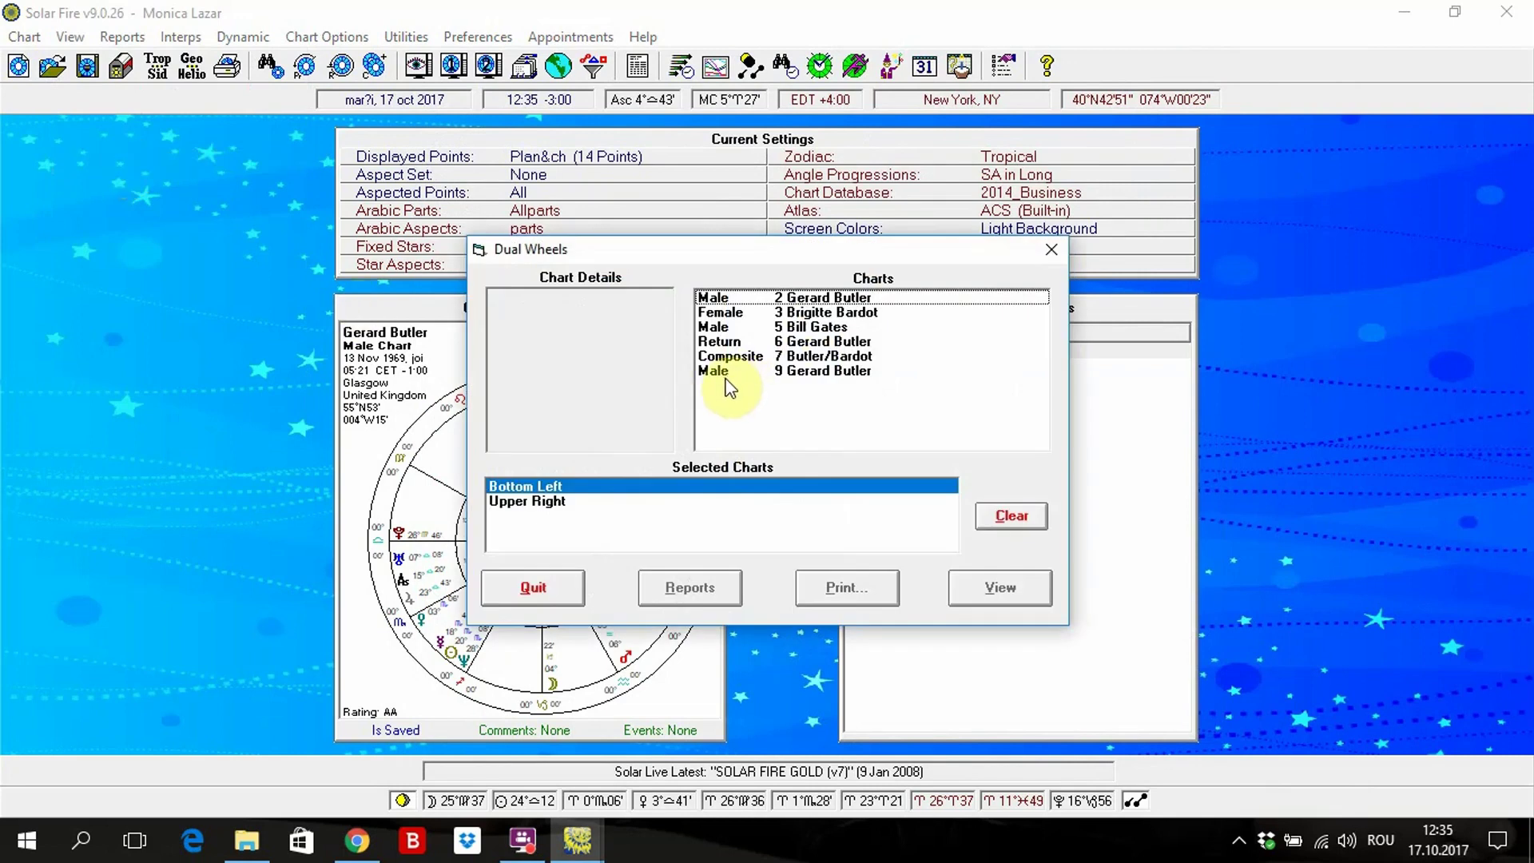
{"action": "double_click", "coordinate": [835, 297]}
{"action": "double_click", "coordinate": [831, 312]}
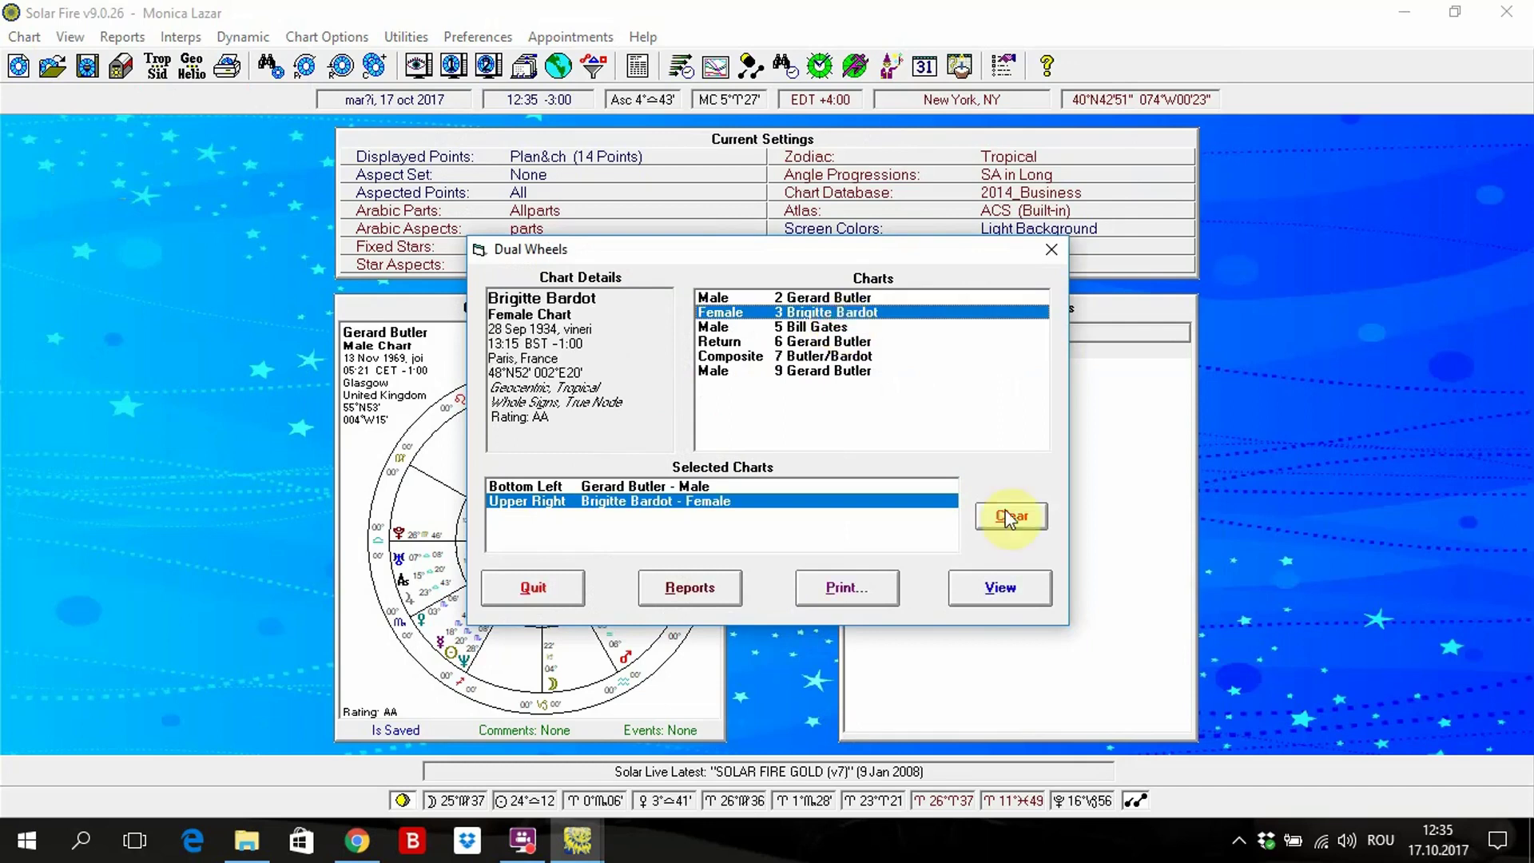
{"action": "left_click", "coordinate": [1041, 588]}
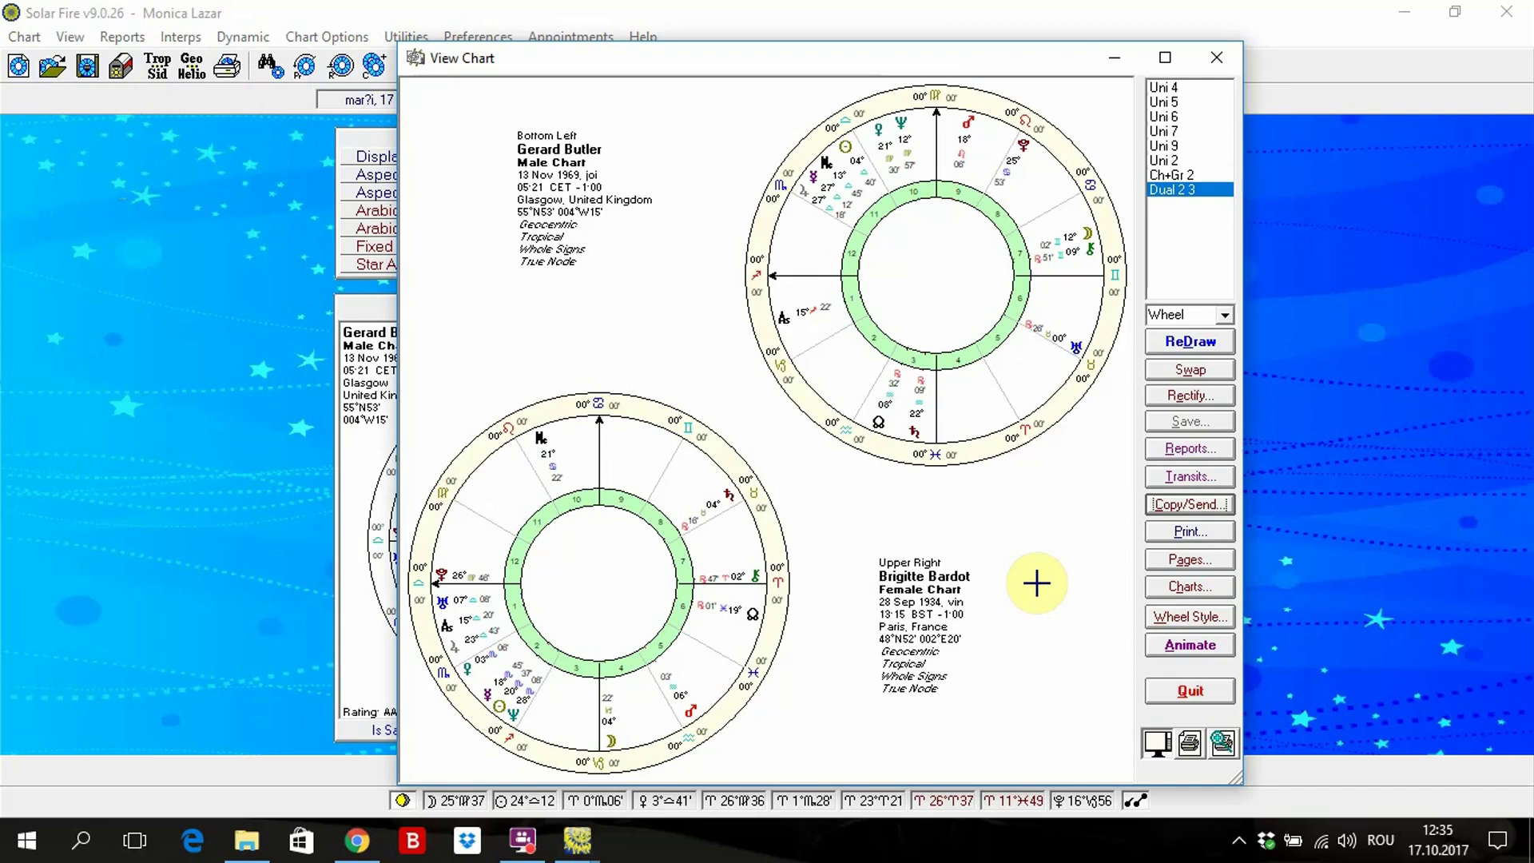
{"action": "left_click", "coordinate": [1166, 58]}
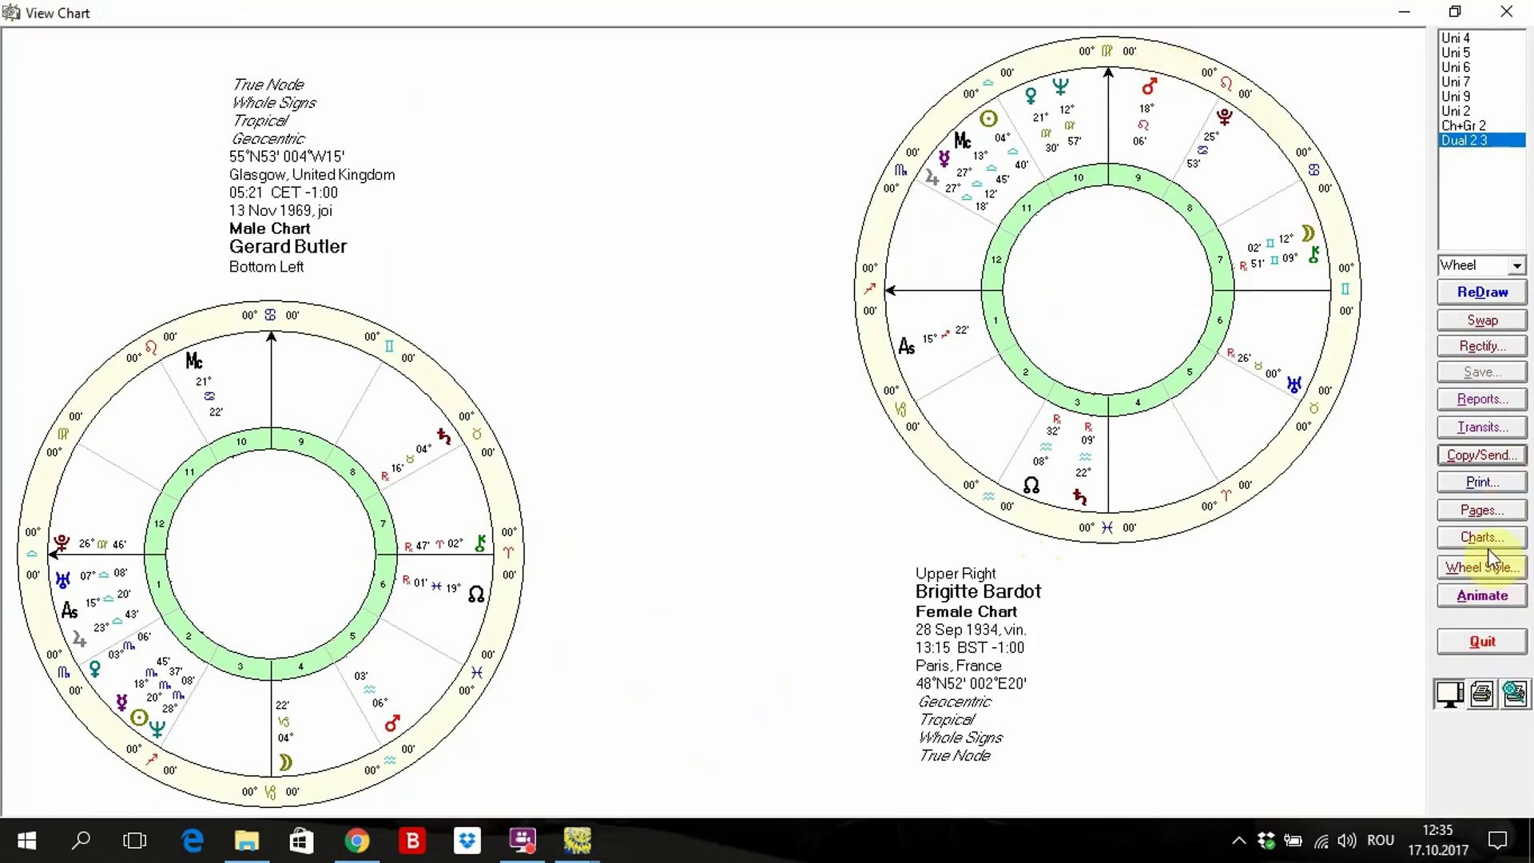
{"action": "left_click", "coordinate": [1491, 652]}
View a BiWheel with Gerard Butler as the inner wheel and Brigitte Bardot as the outer wheel, and quit the chart window
{"action": "left_click", "coordinate": [23, 37]}
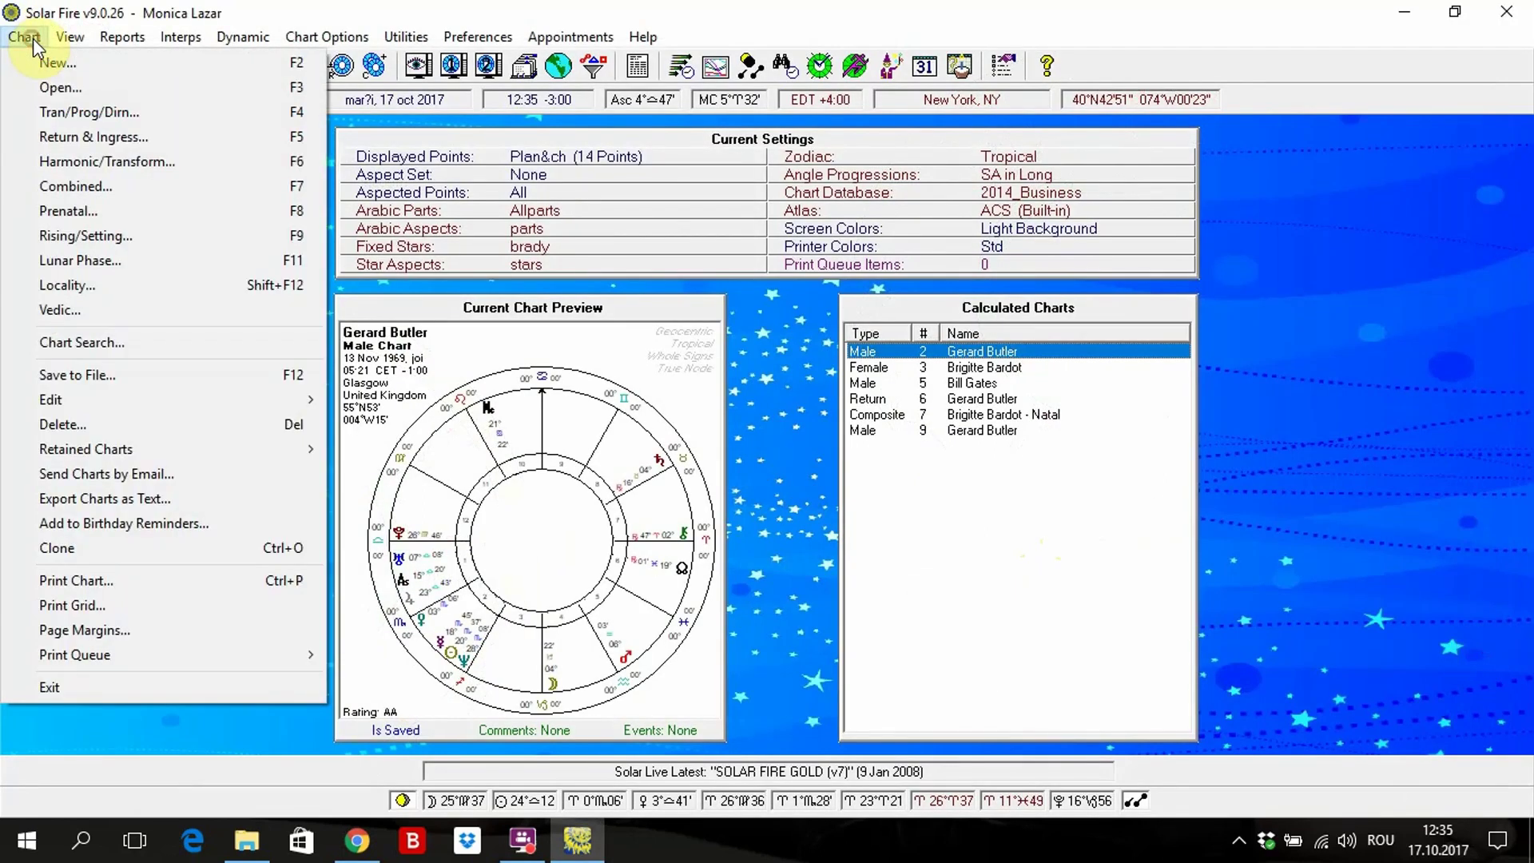
{"action": "mouse_move", "coordinate": [79, 36]}
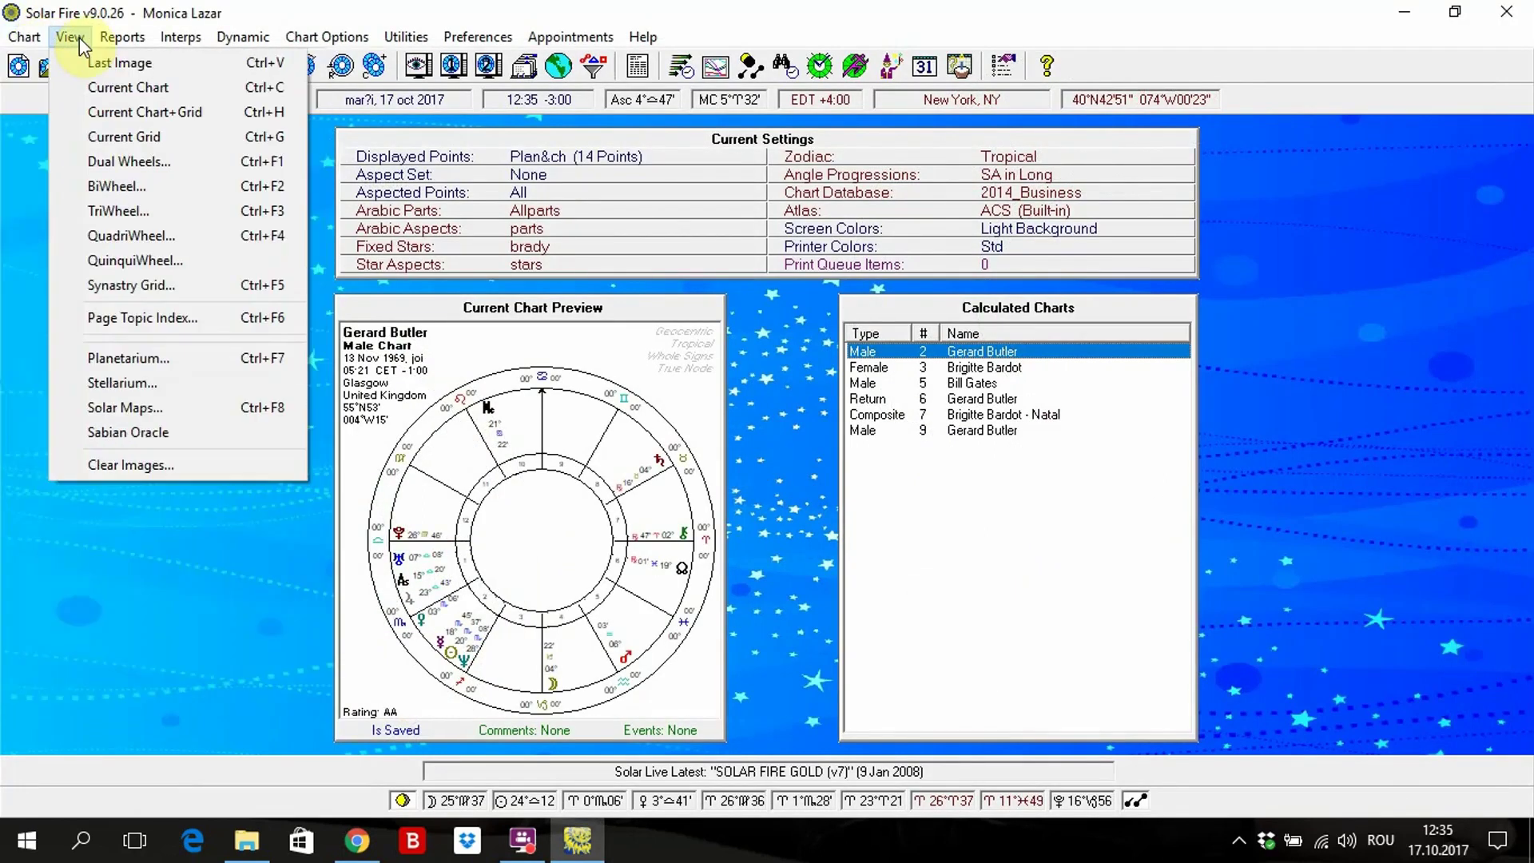
{"action": "left_click", "coordinate": [114, 189]}
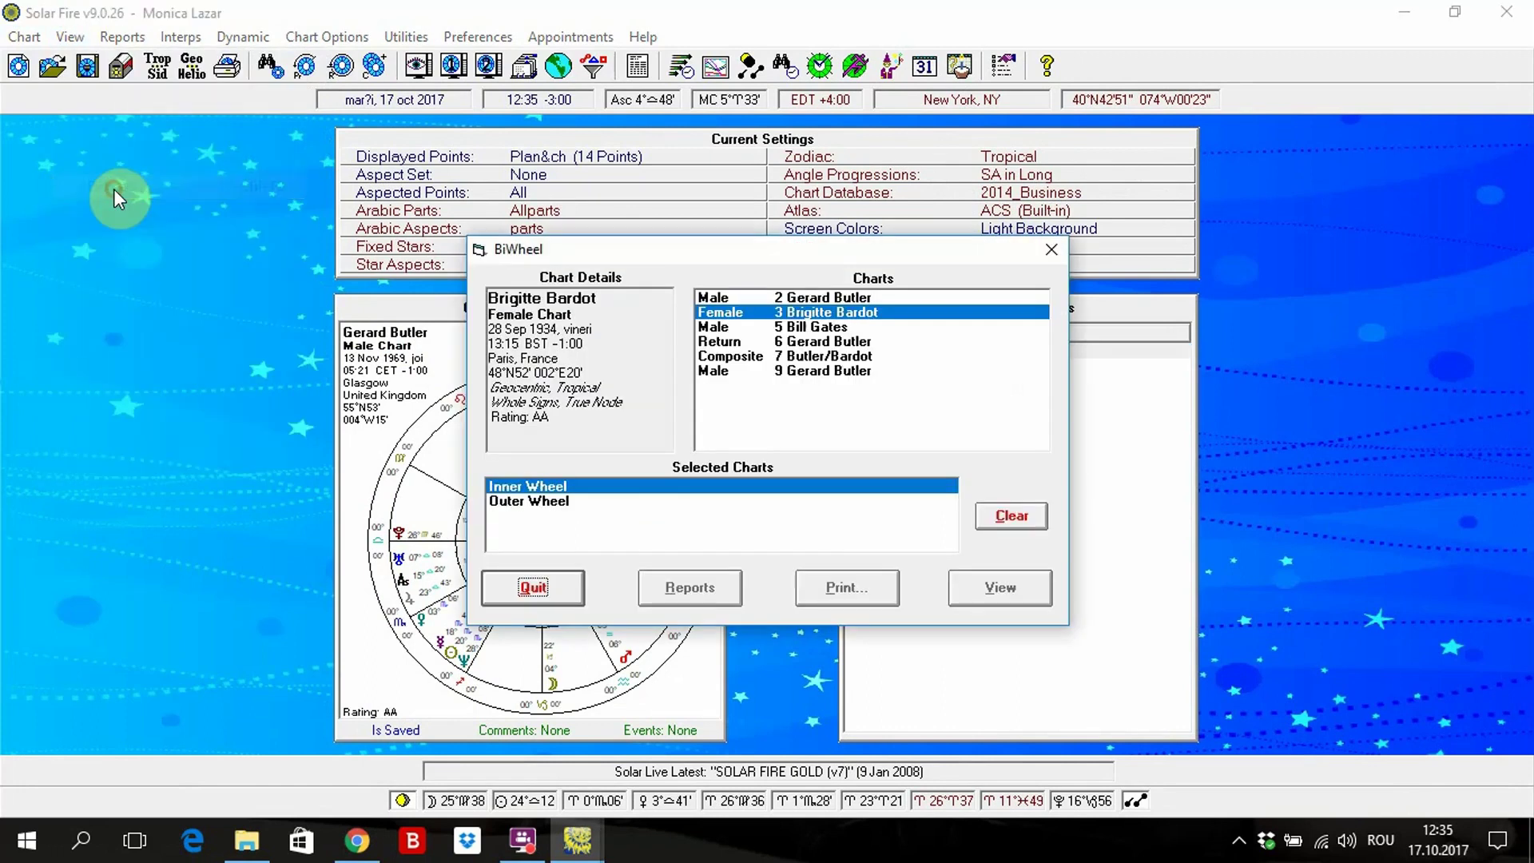
{"action": "double_click", "coordinate": [819, 297]}
{"action": "double_click", "coordinate": [823, 311]}
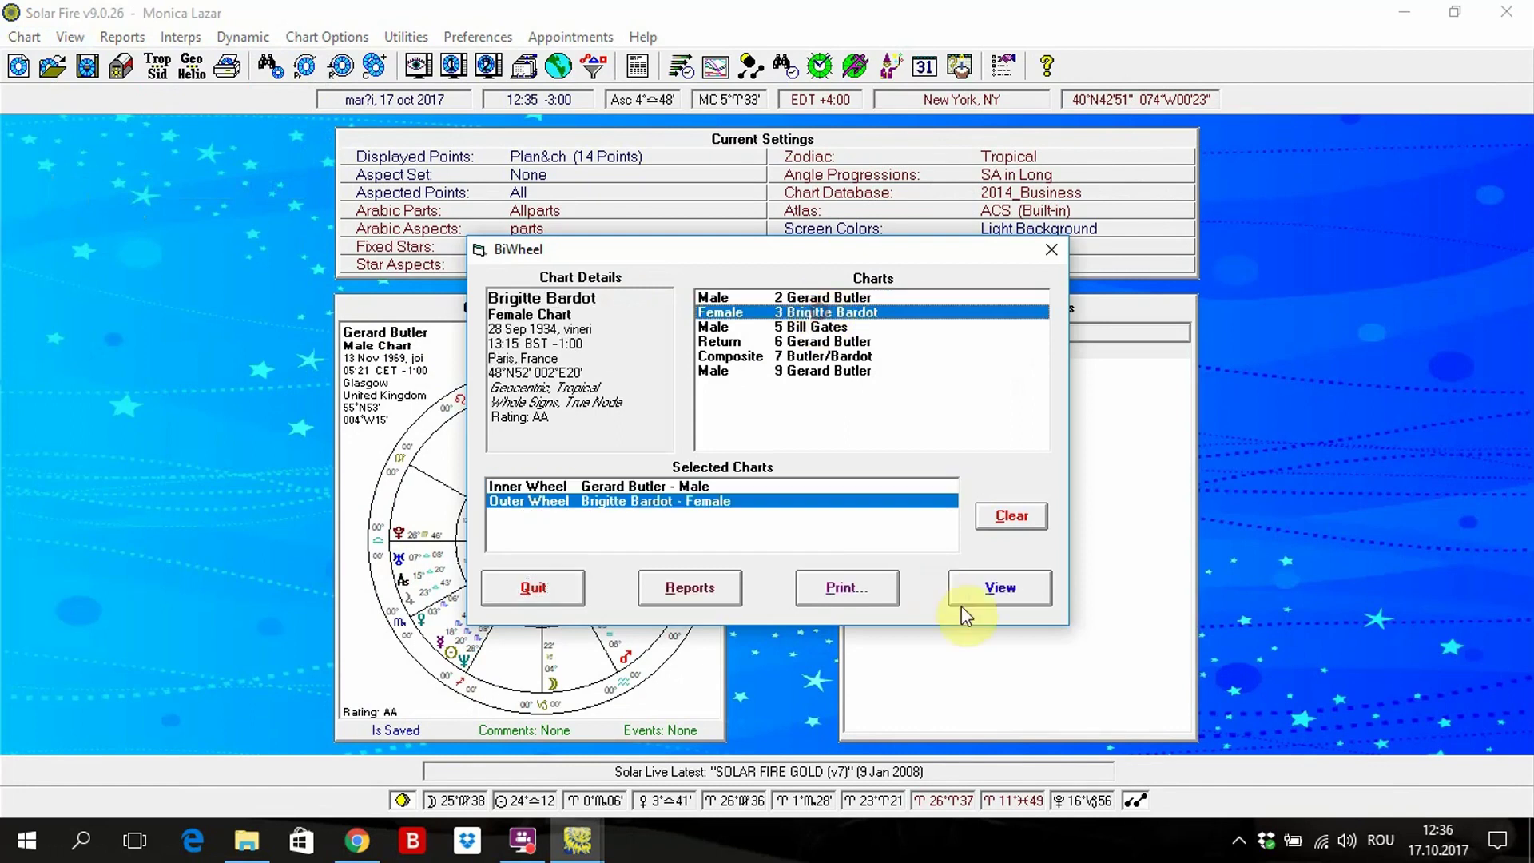
{"action": "left_click", "coordinate": [962, 603]}
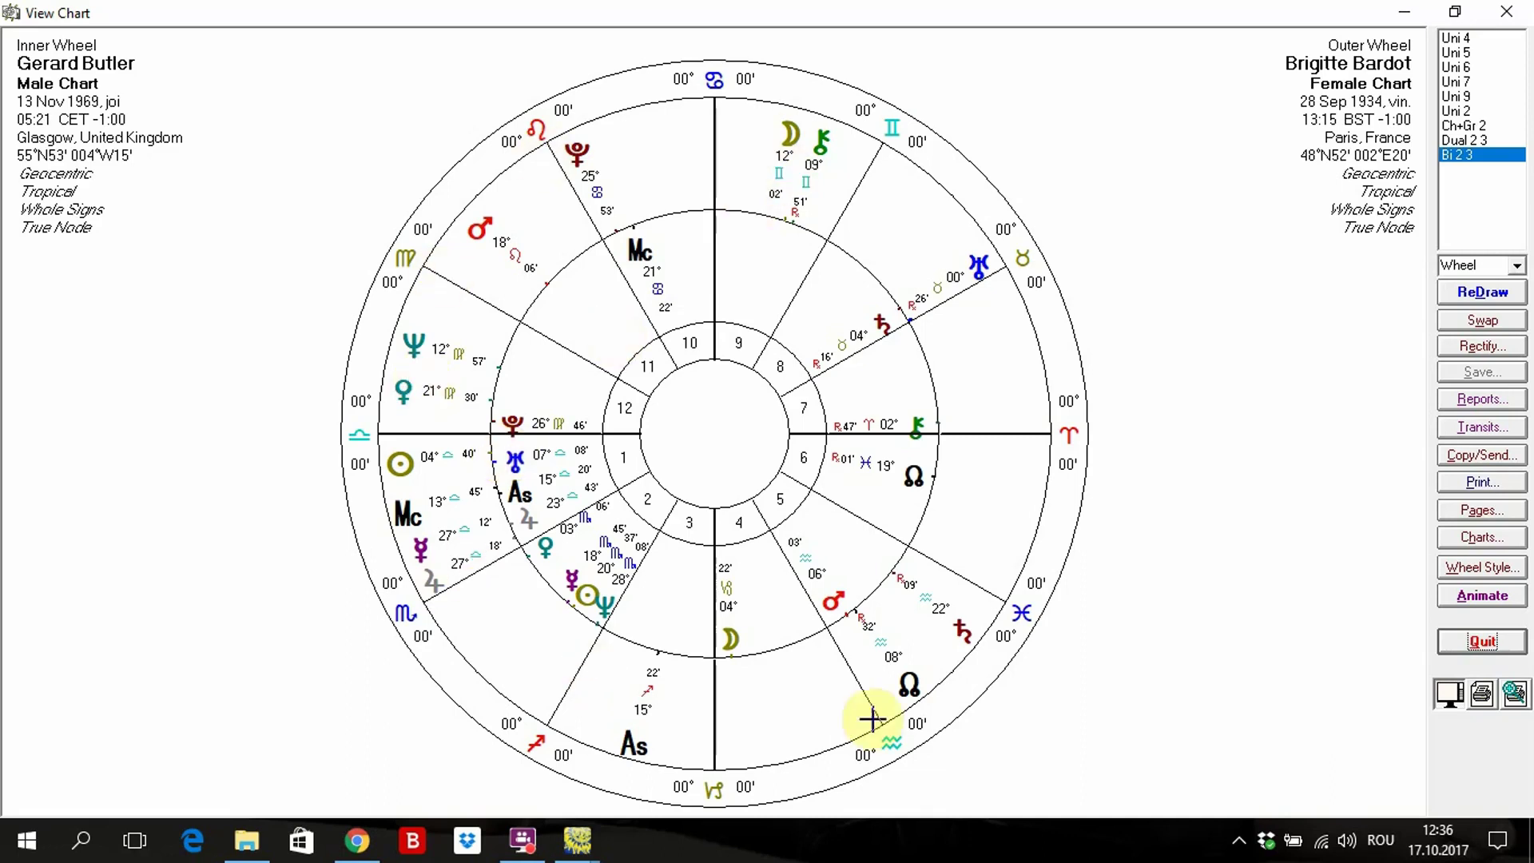
{"action": "left_click", "coordinate": [1503, 644]}
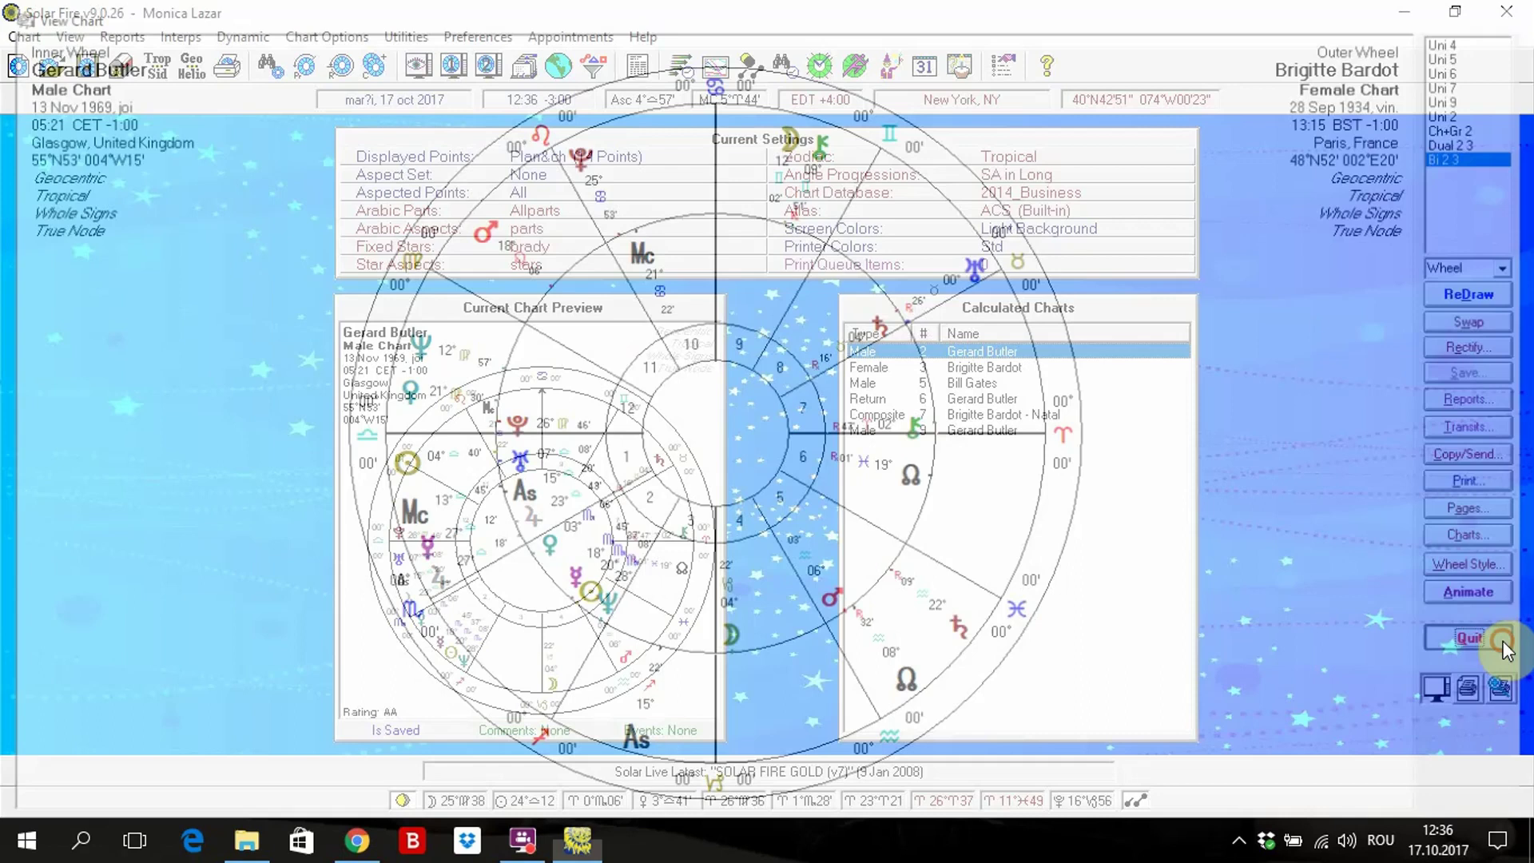
View a BiWheel with Brigitte Bardot as the inner wheel and Gerard Butler as the outer wheel, and quit the chart window
{"action": "left_click", "coordinate": [63, 36]}
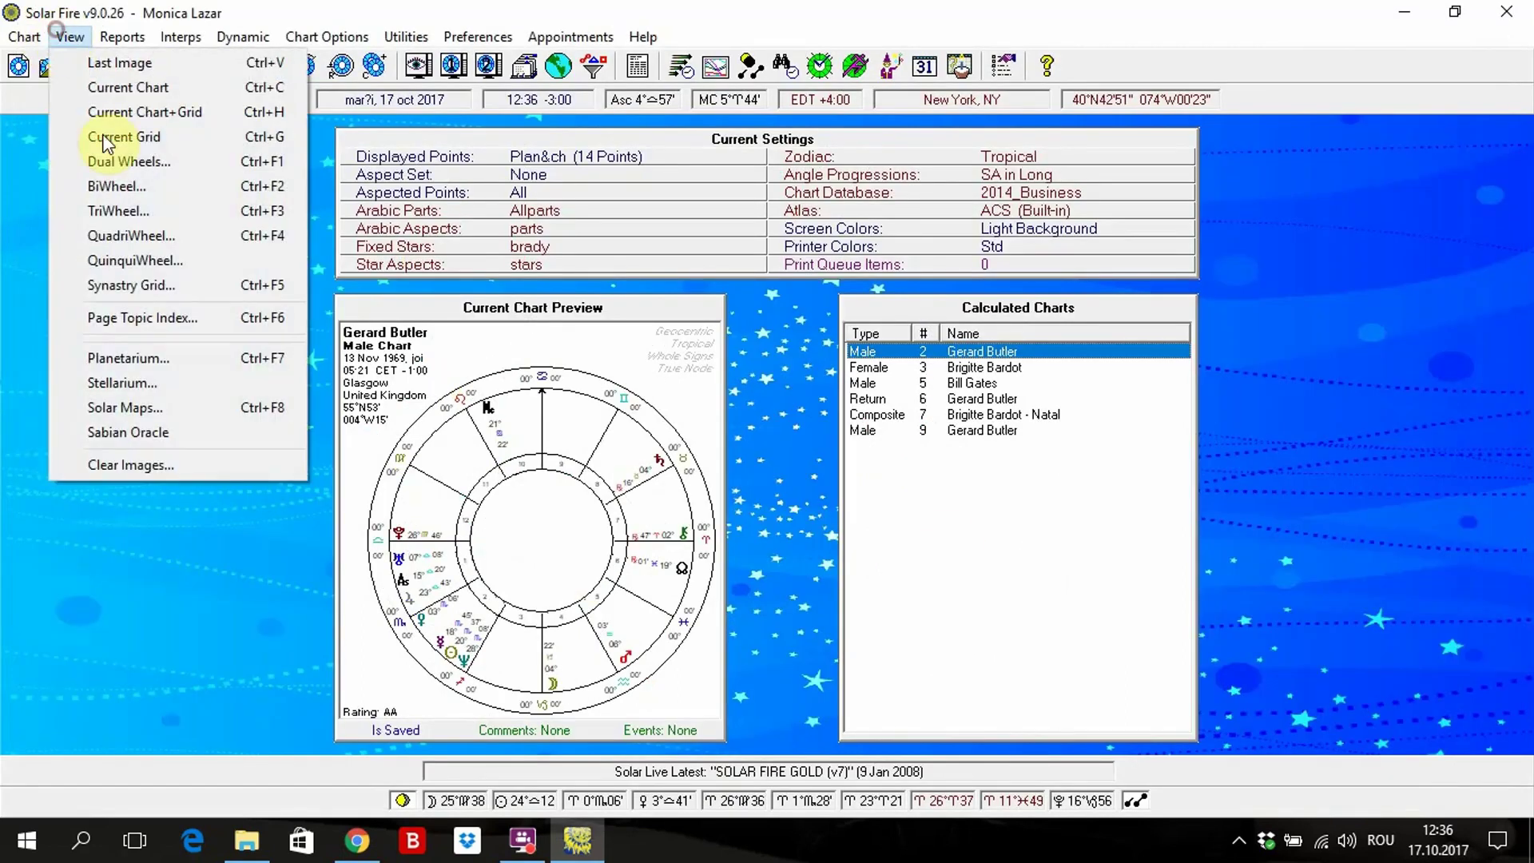
{"action": "left_click", "coordinate": [124, 200]}
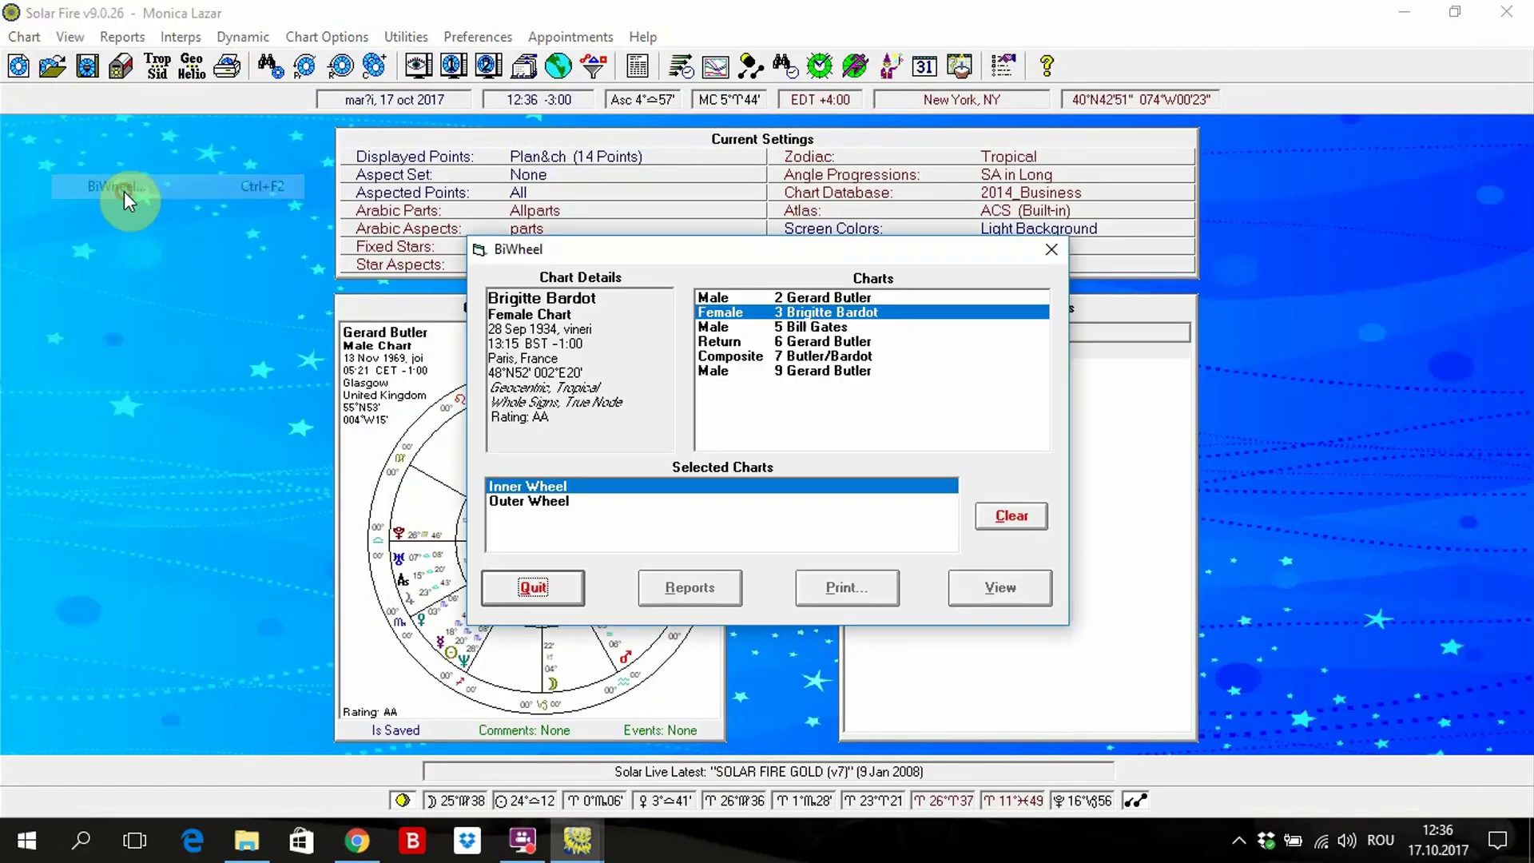
{"action": "double_click", "coordinate": [843, 313]}
{"action": "double_click", "coordinate": [835, 297]}
{"action": "left_click", "coordinate": [1002, 591]}
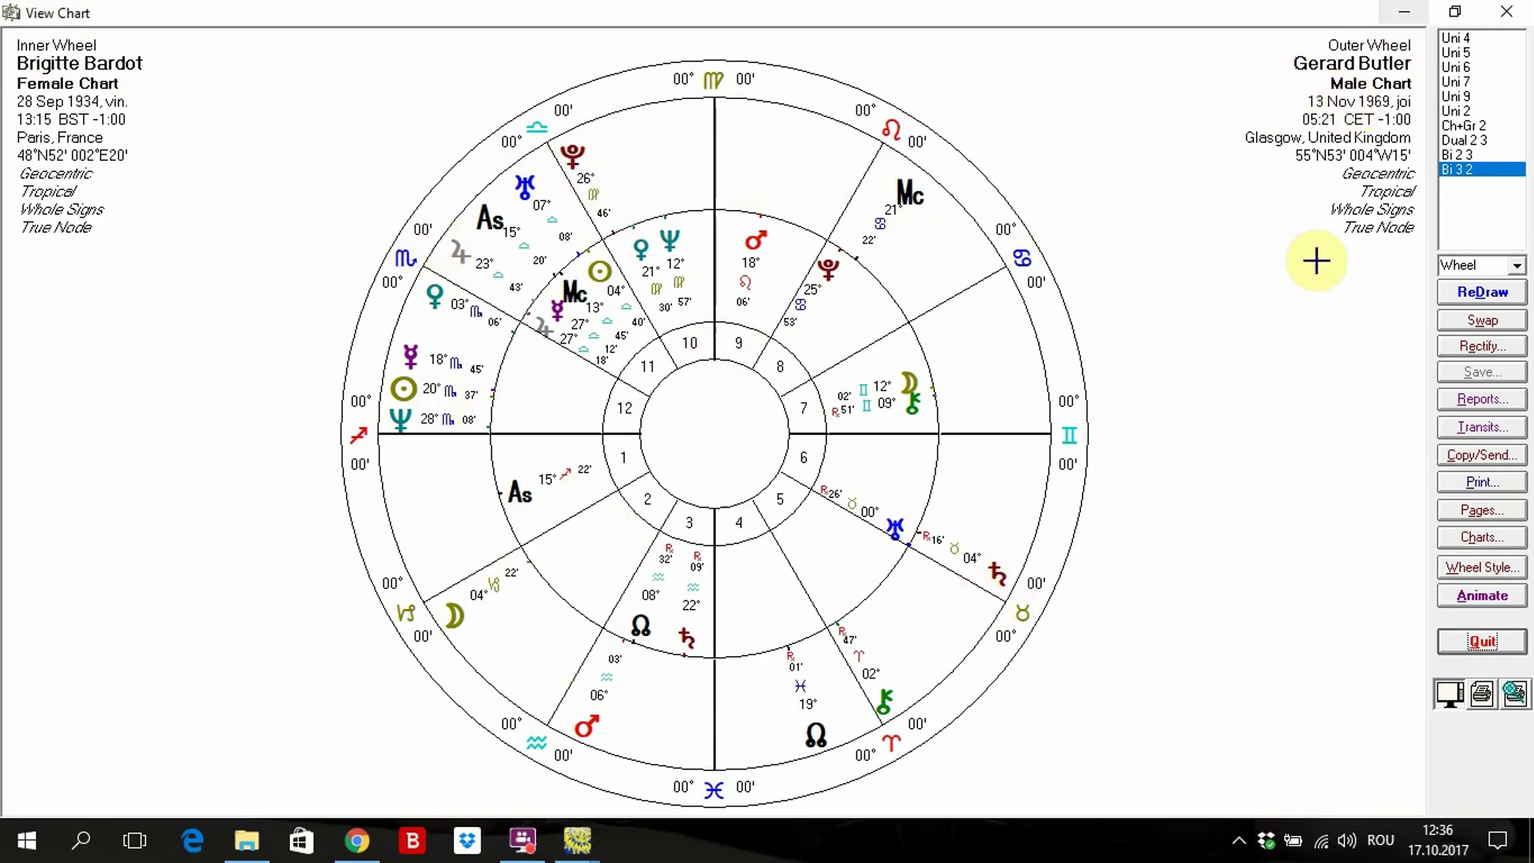
{"action": "left_click", "coordinate": [1482, 641]}
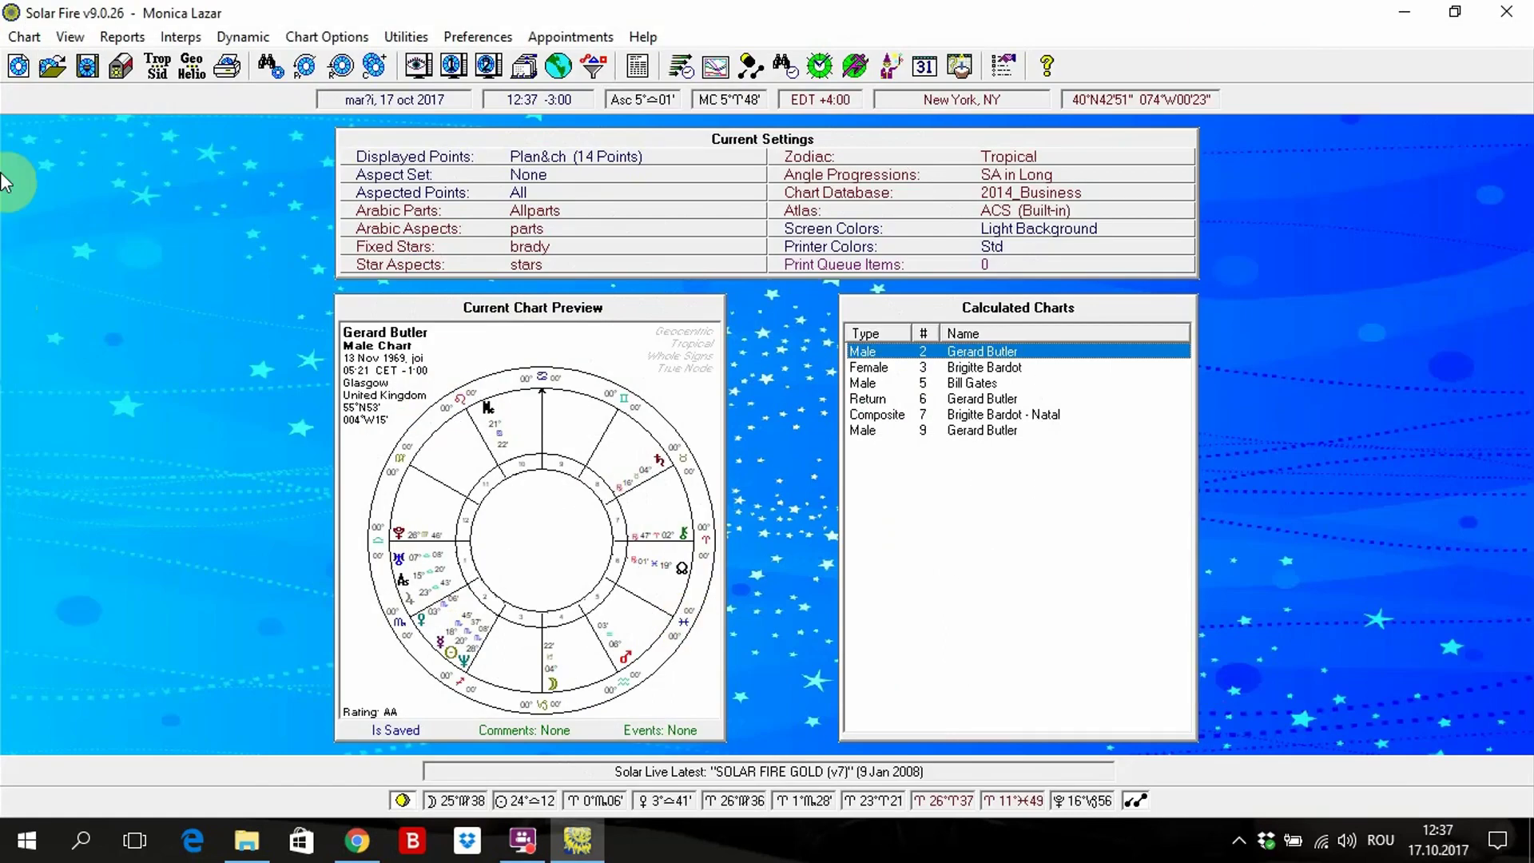
View a TriWheel with Gerard Butler as inner, Brigitte Bardot as middle and Bill Gates as outer wheel, and quit the chart window
{"action": "left_click", "coordinate": [69, 37]}
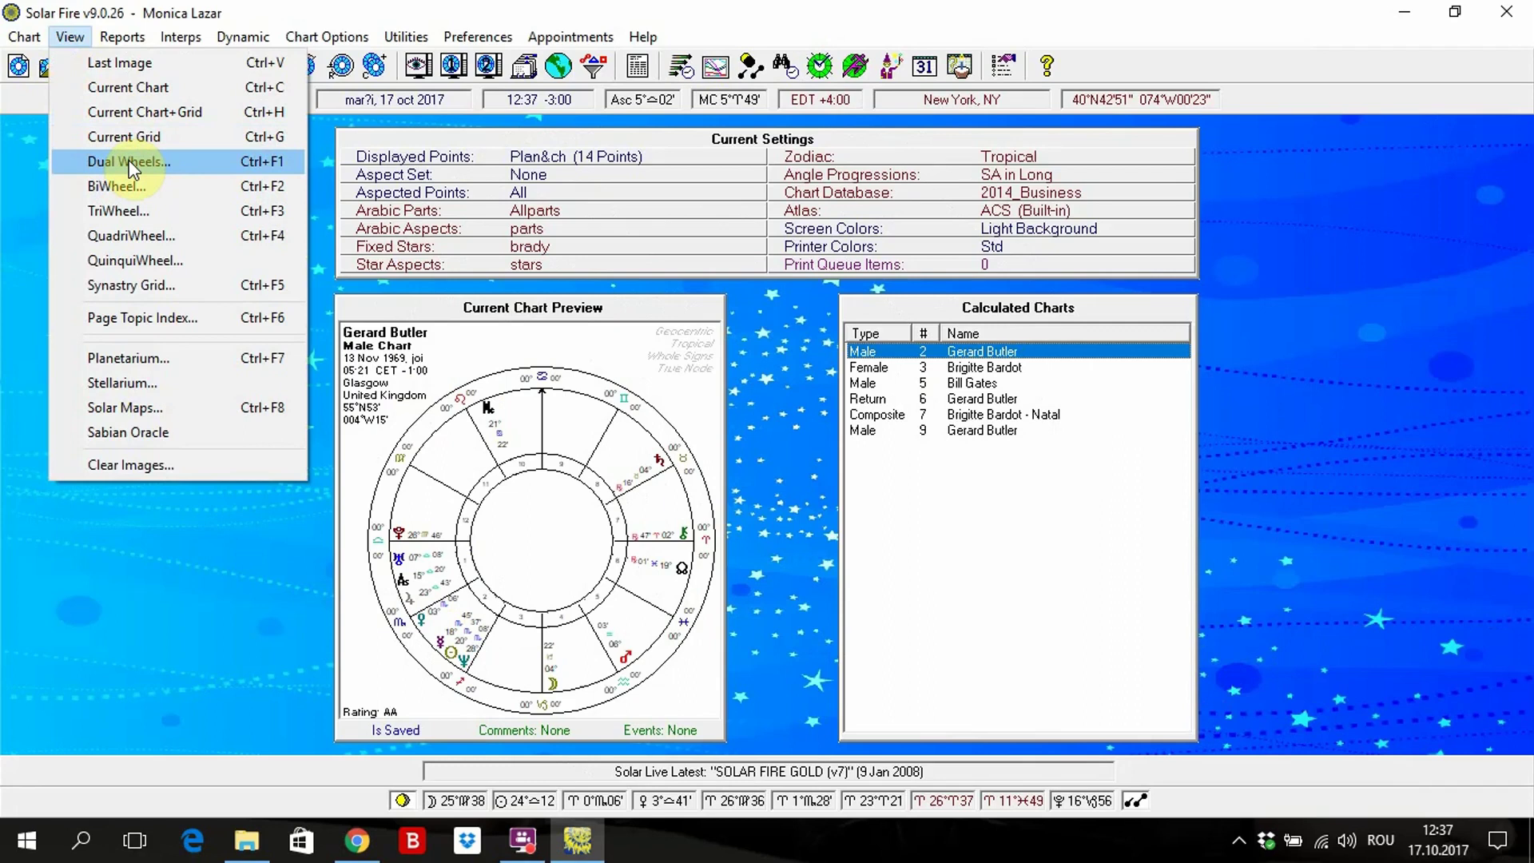
{"action": "left_click", "coordinate": [124, 211]}
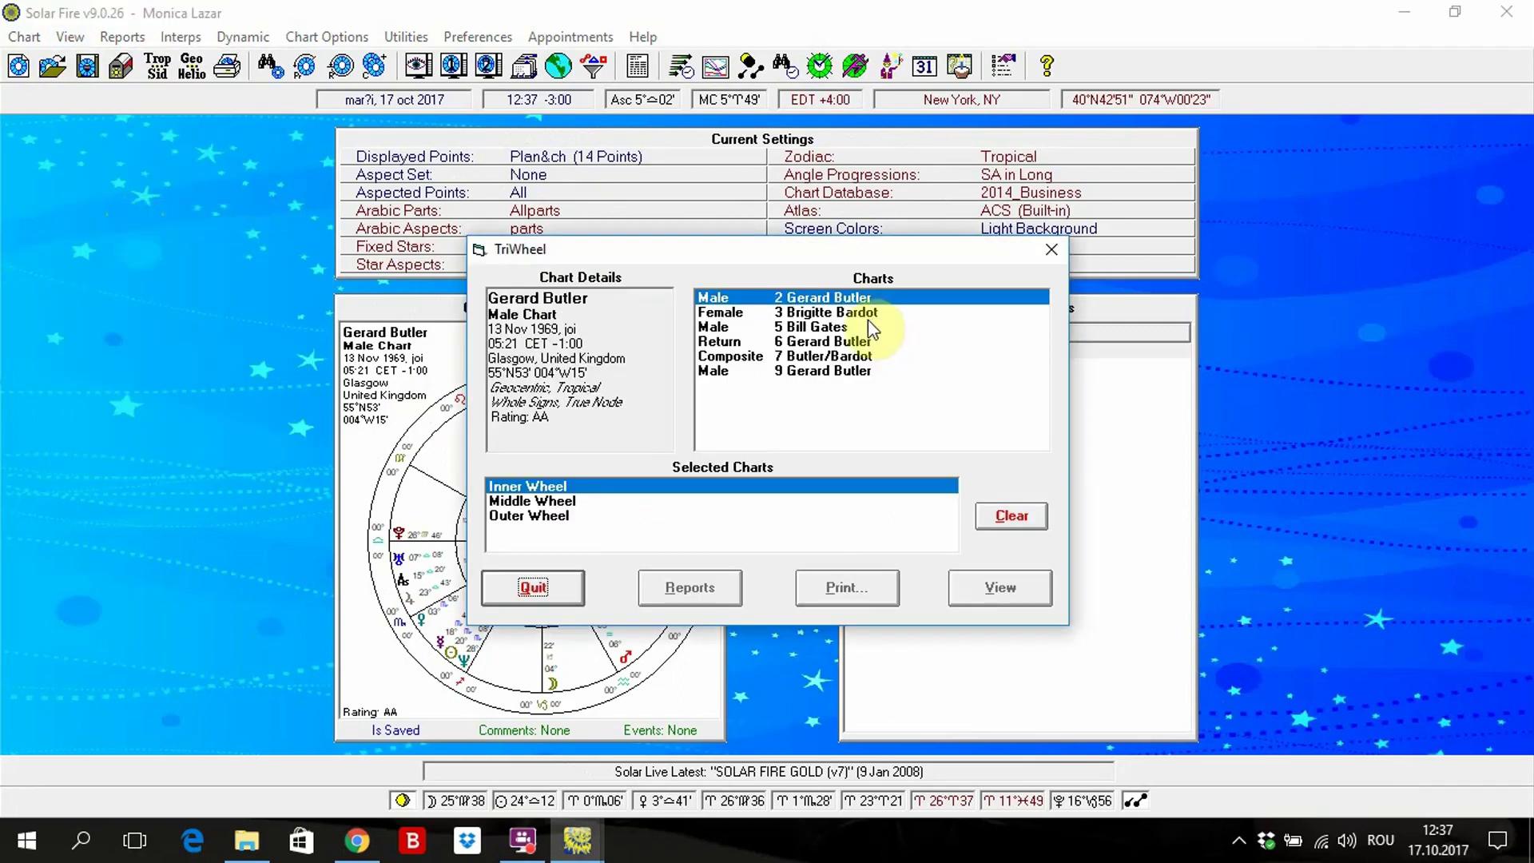
{"action": "double_click", "coordinate": [823, 297]}
{"action": "double_click", "coordinate": [823, 312]}
{"action": "double_click", "coordinate": [826, 327]}
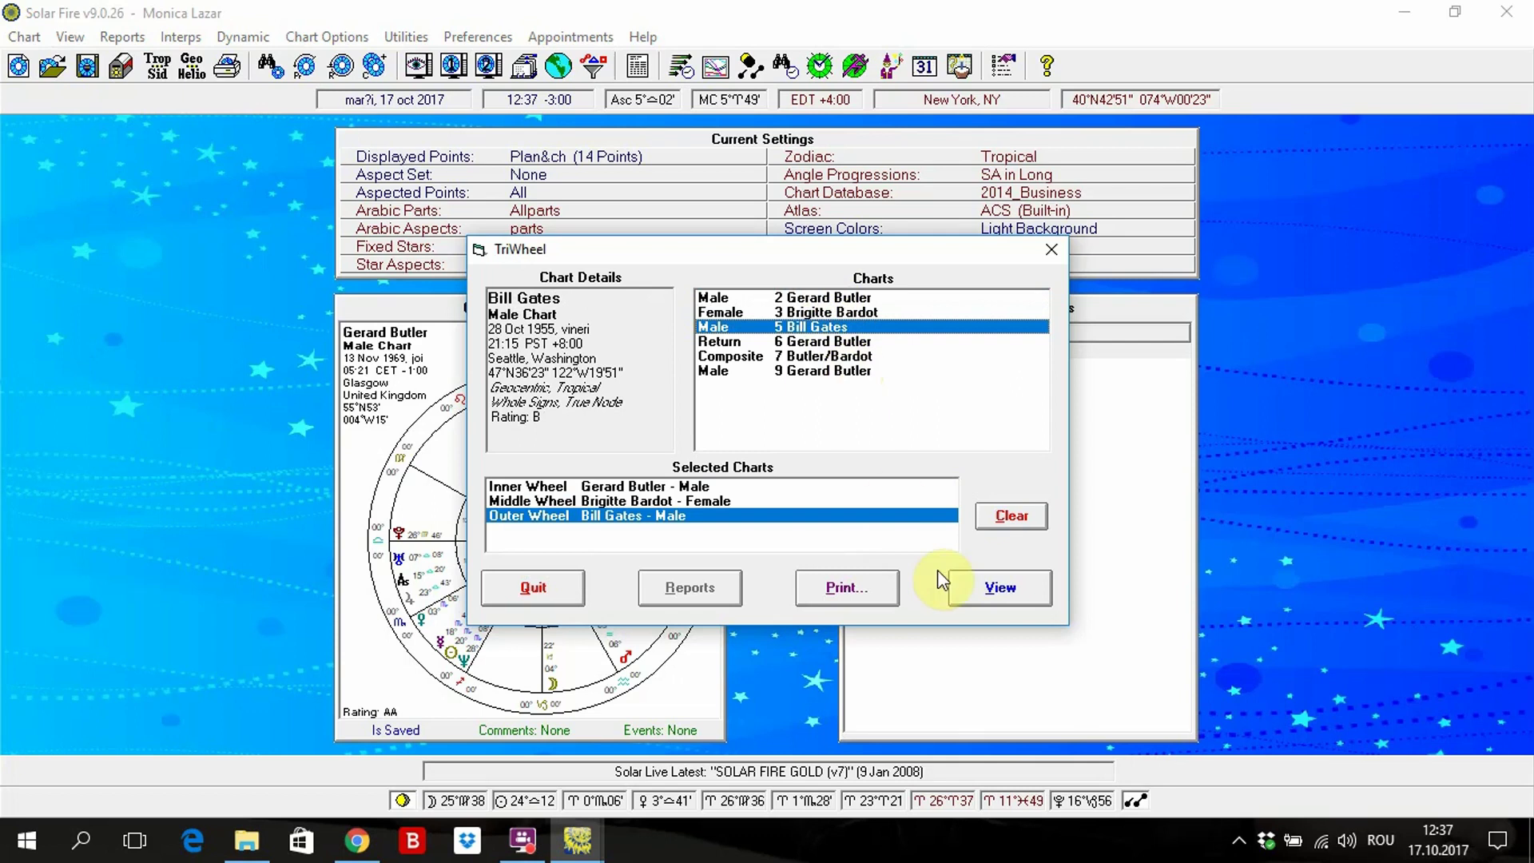
{"action": "left_click", "coordinate": [981, 584]}
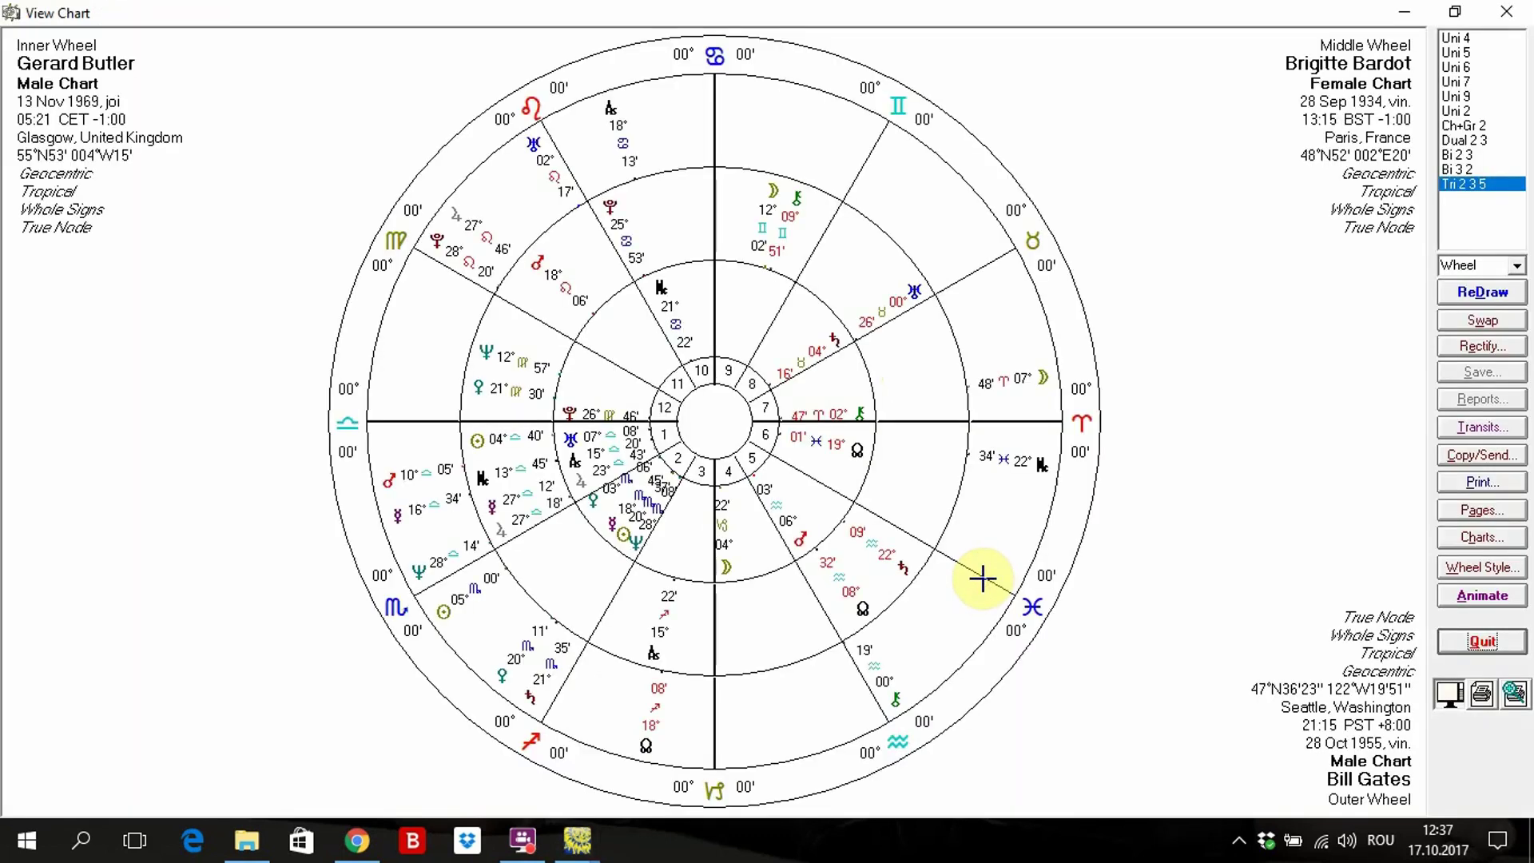
{"action": "left_click", "coordinate": [1483, 641]}
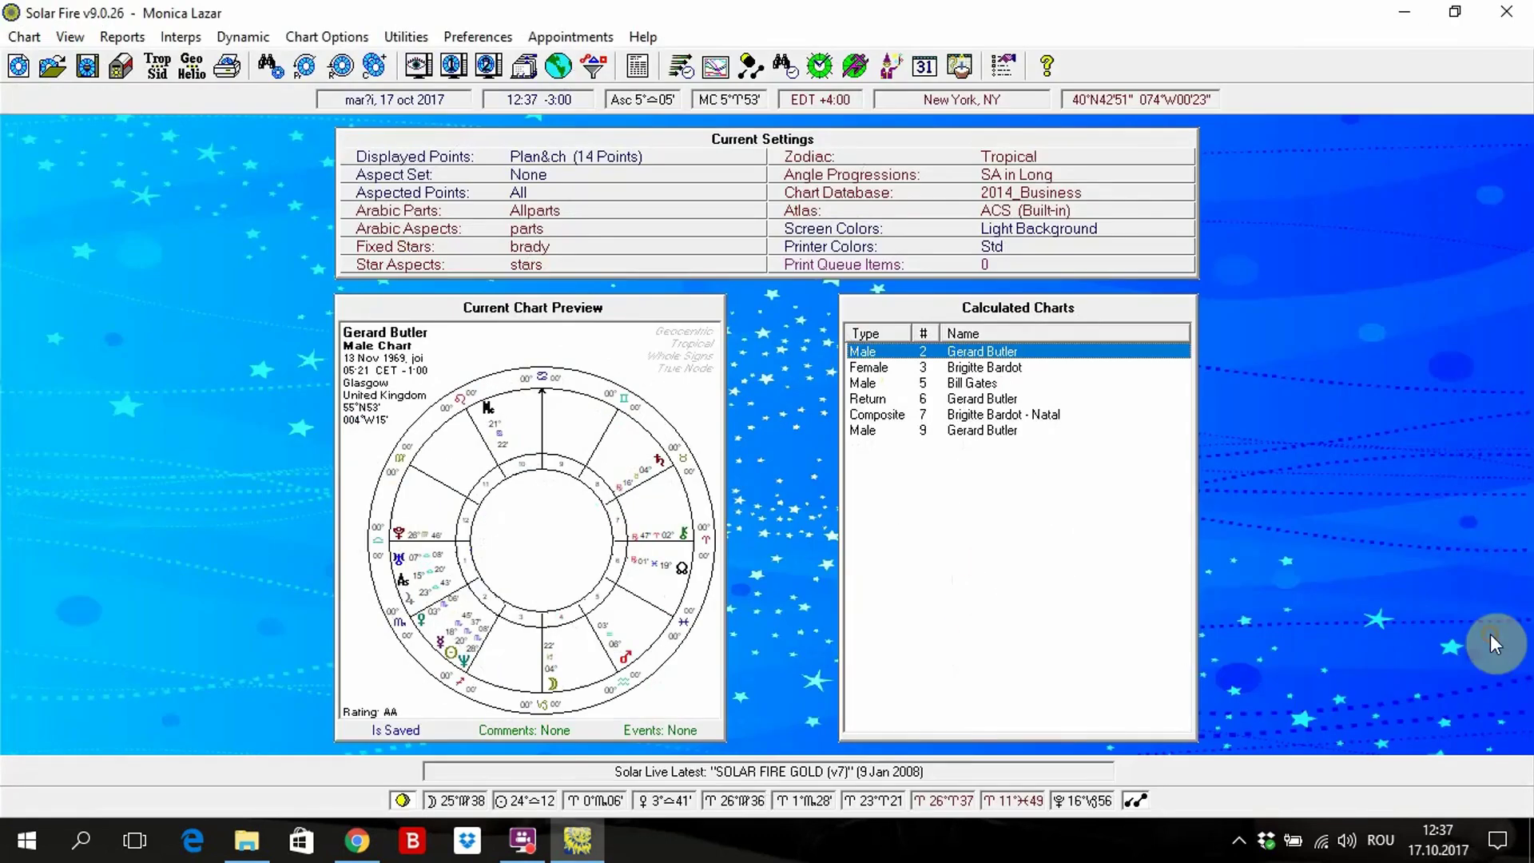
{"action": "left_click", "coordinate": [70, 40]}
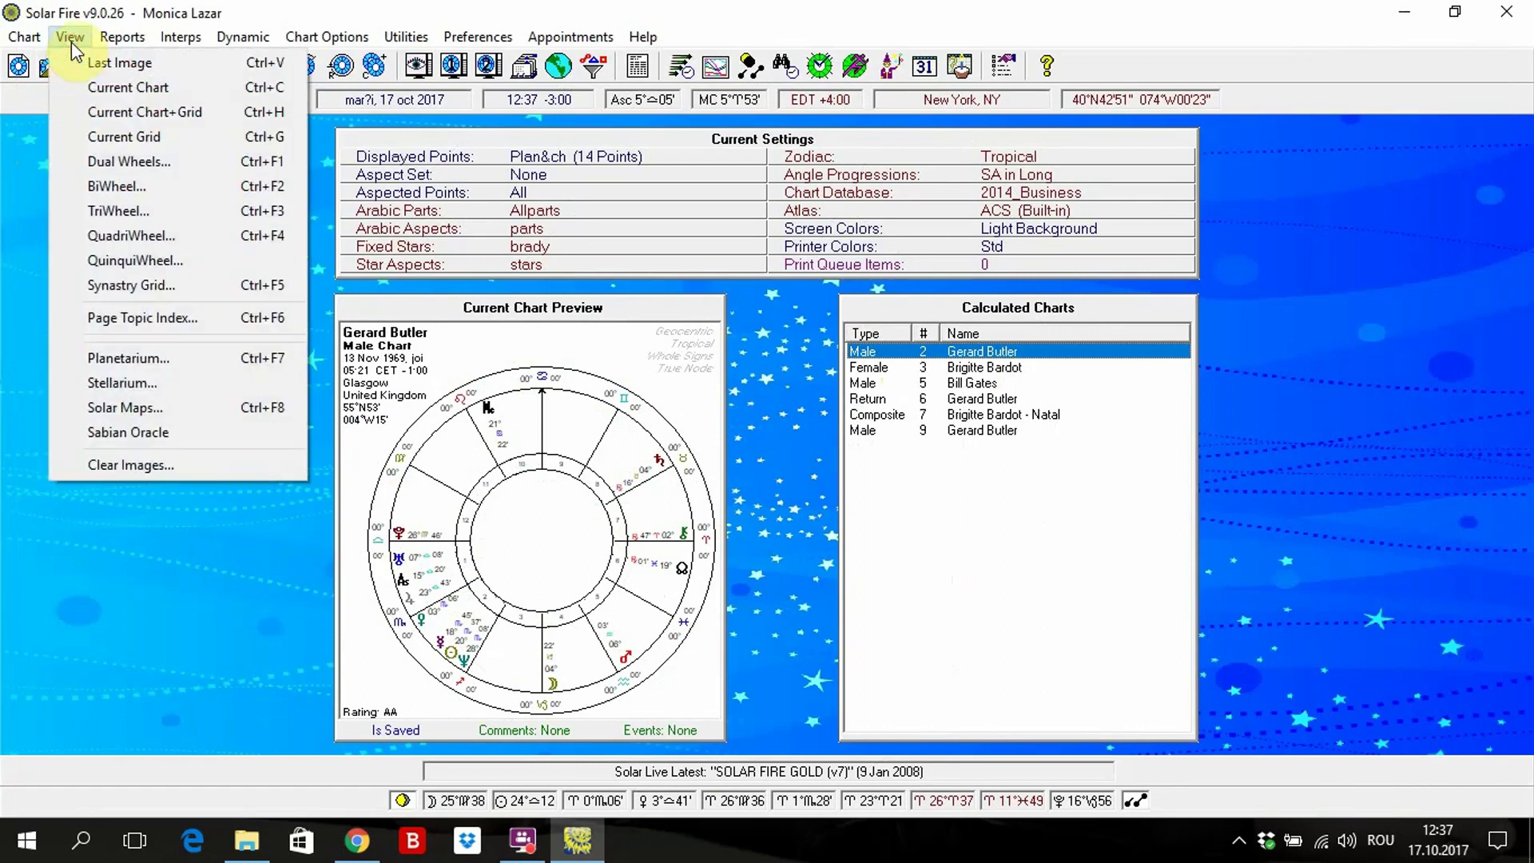
{"action": "left_click", "coordinate": [132, 236]}
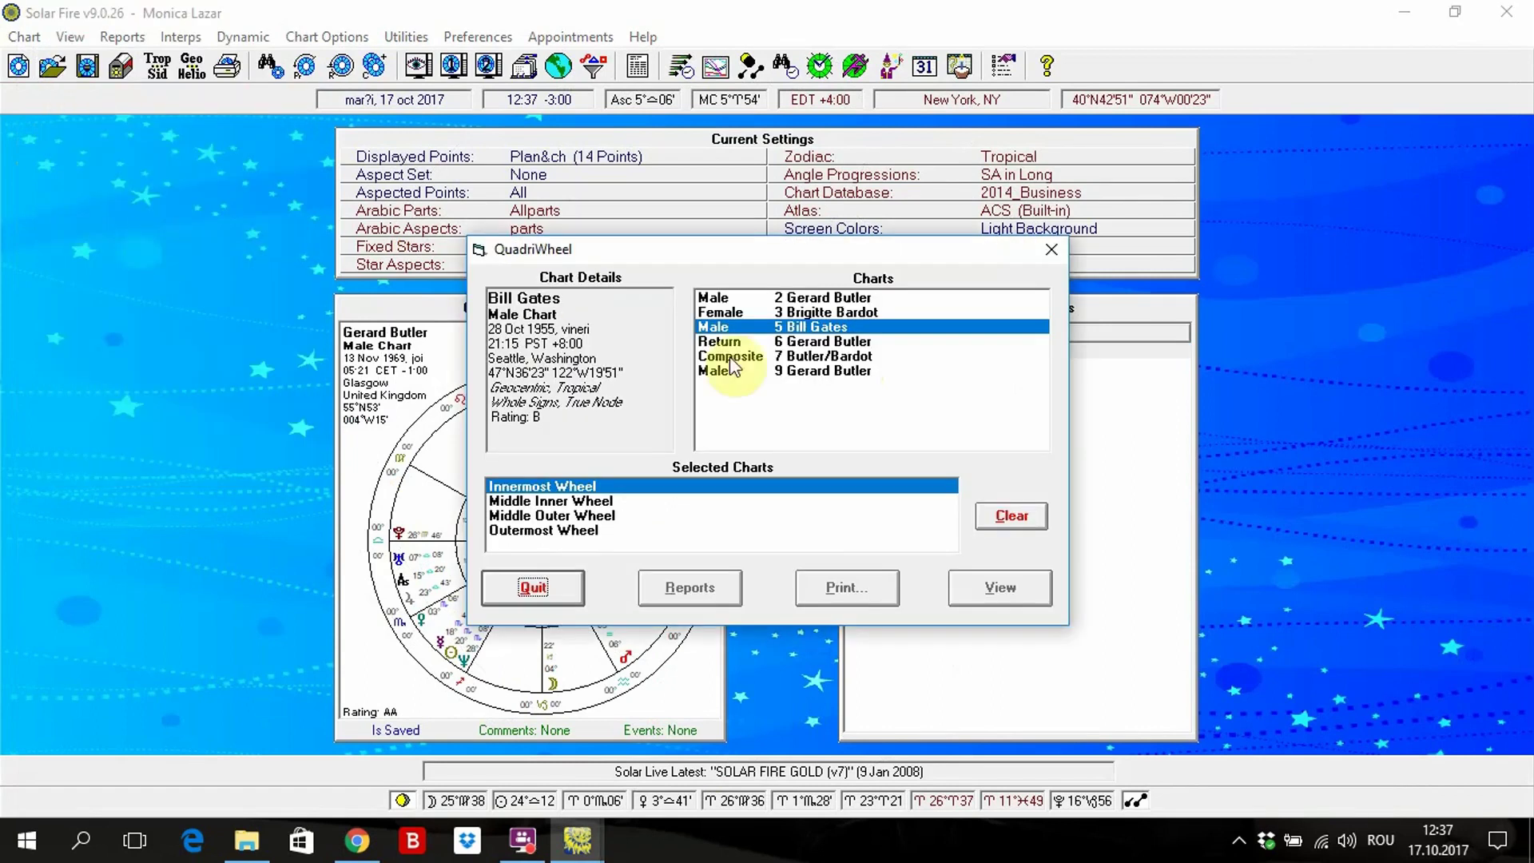
{"action": "double_click", "coordinate": [800, 297]}
{"action": "double_click", "coordinate": [804, 312]}
{"action": "double_click", "coordinate": [808, 326]}
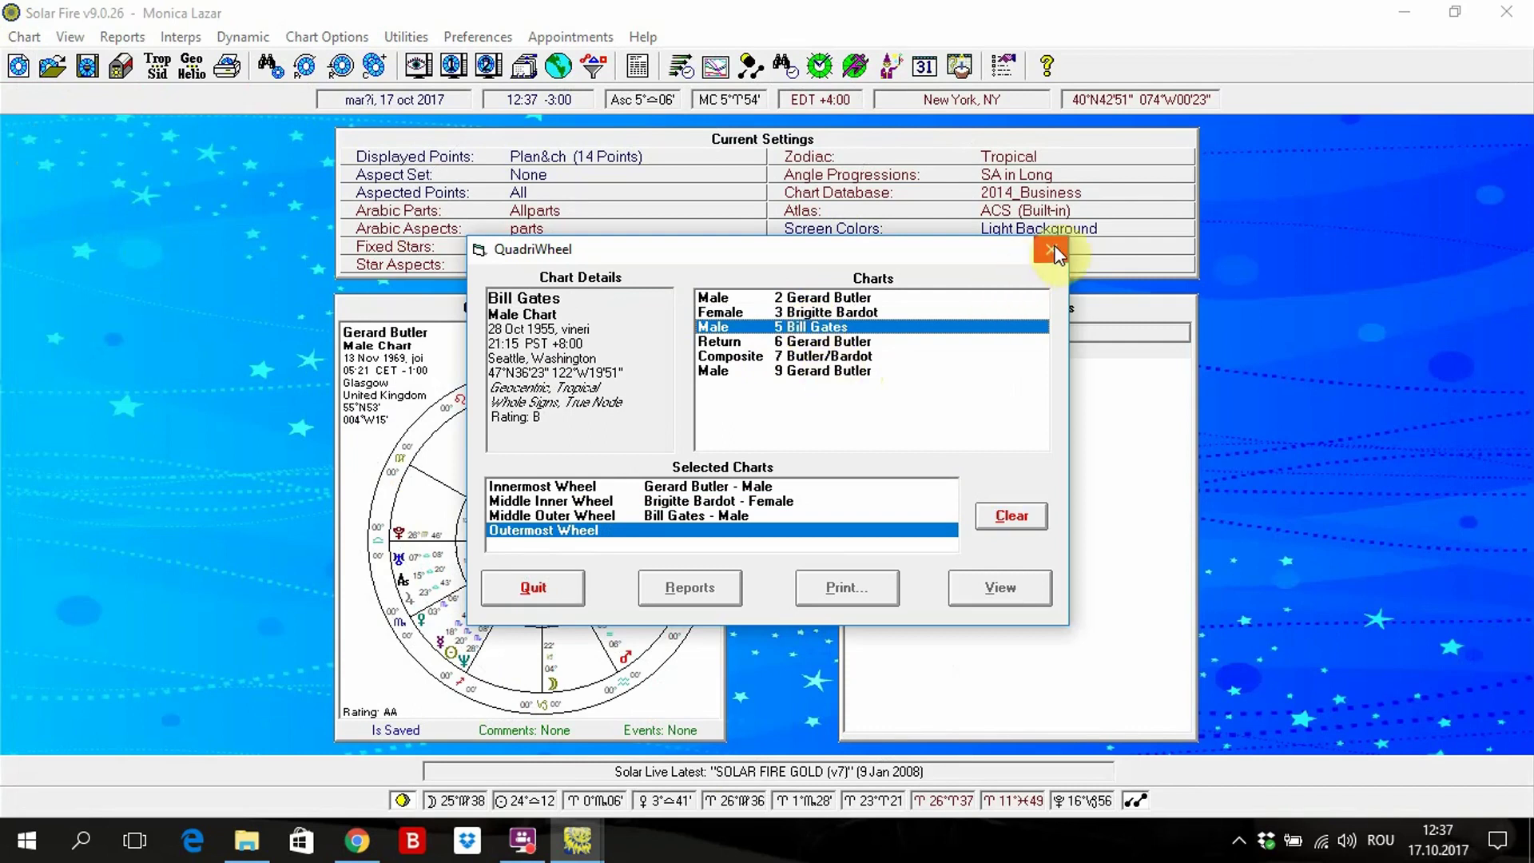
{"action": "left_click", "coordinate": [1052, 250]}
Open Bill Ackman's chart from the 2014_Business chart database
{"action": "left_click", "coordinate": [52, 66]}
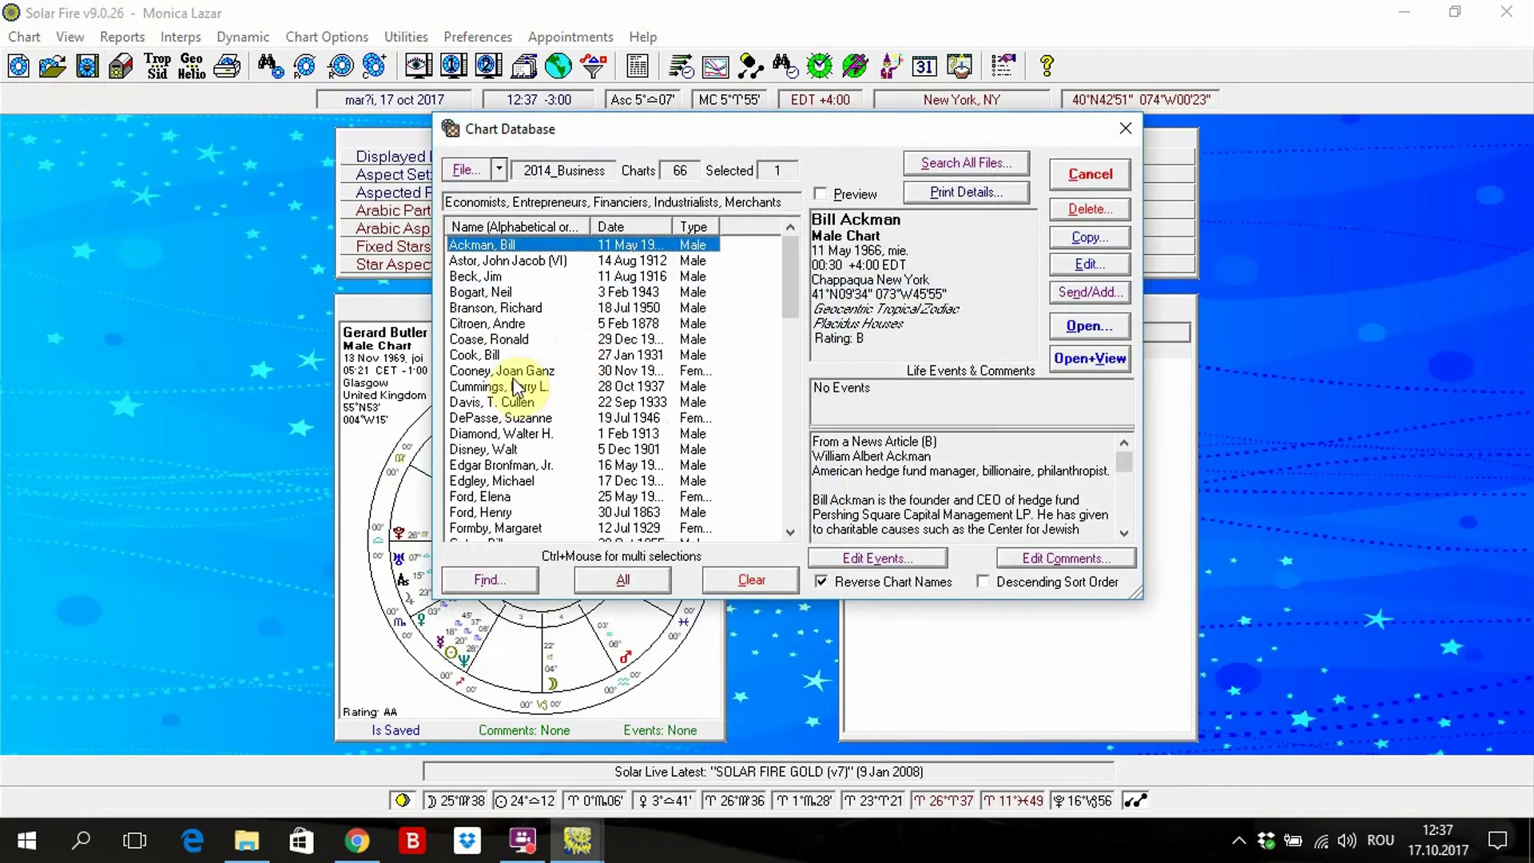
{"action": "double_click", "coordinate": [497, 244]}
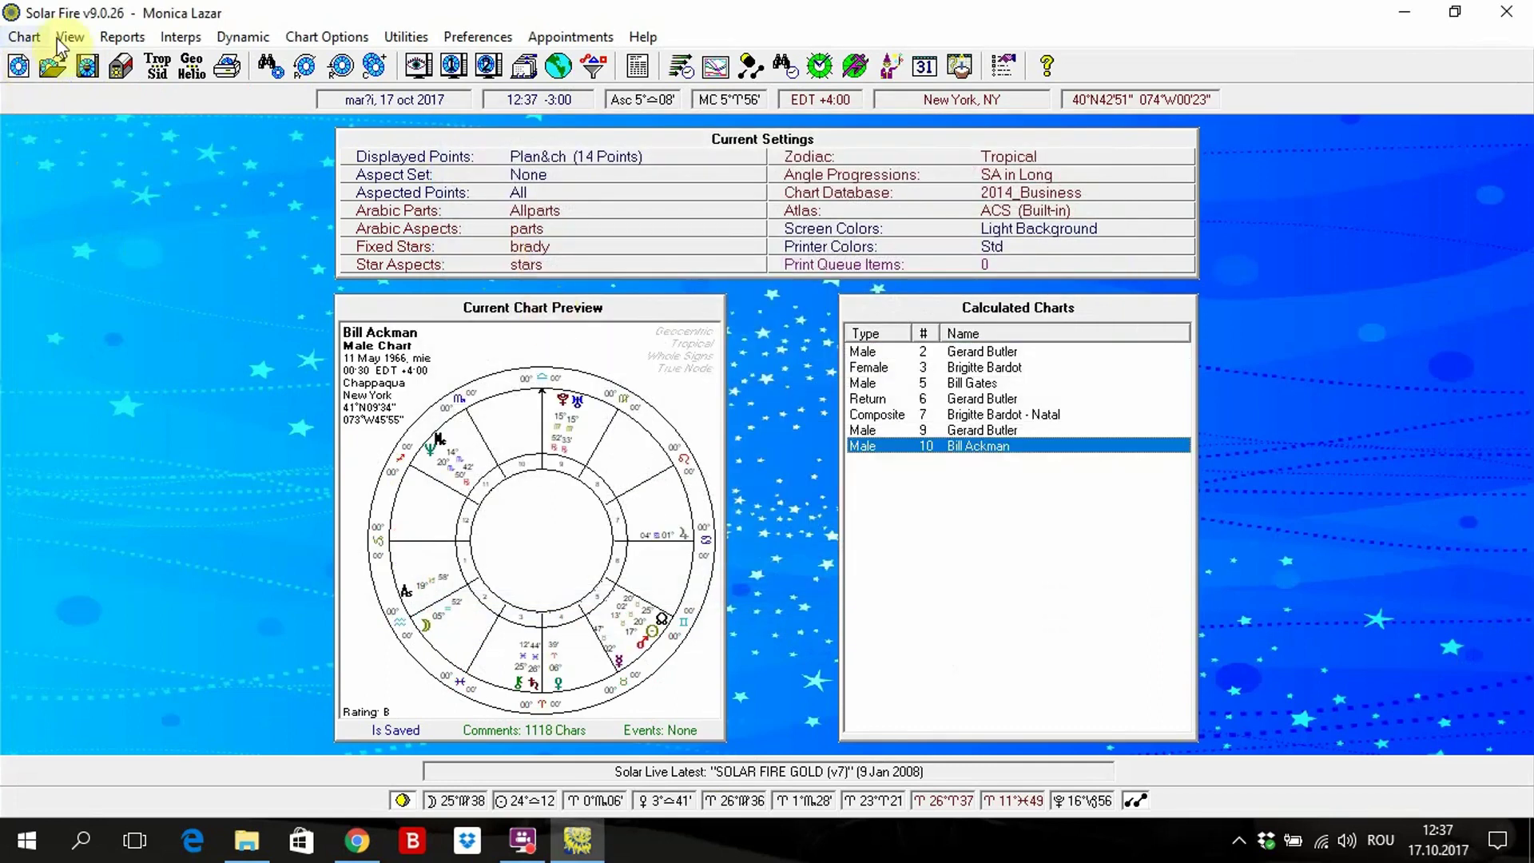
View a QuadriWheel with Gerard Butler innermost, Brigitte Bardot middle inner, Bill Gates middle outer and Bill Ackman outermost, and quit the chart window
{"action": "left_click", "coordinate": [64, 38]}
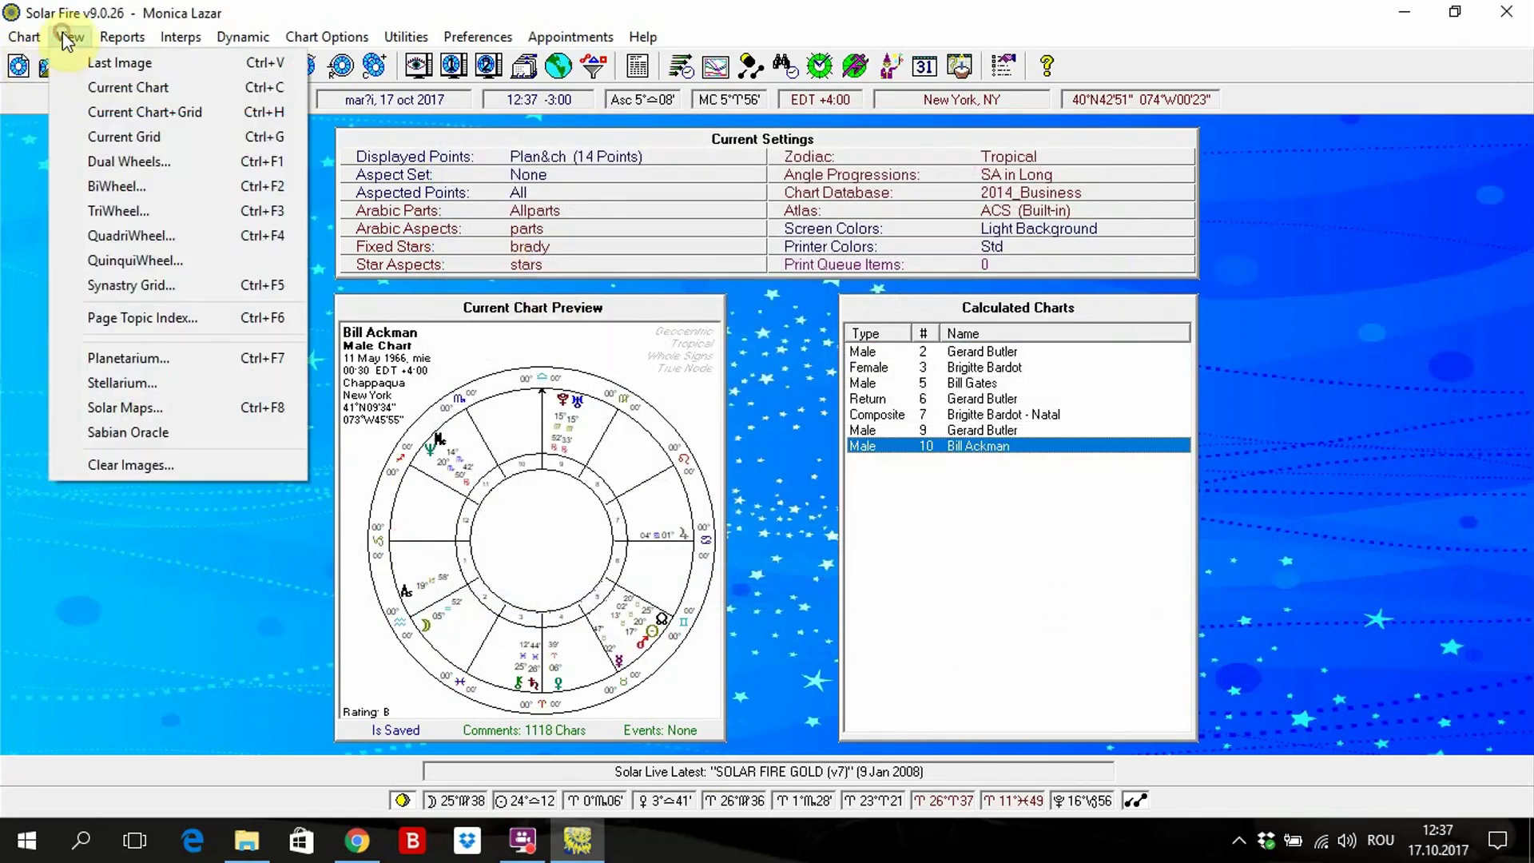
{"action": "left_click", "coordinate": [133, 237]}
{"action": "left_click", "coordinate": [819, 298]}
{"action": "left_click", "coordinate": [819, 313]}
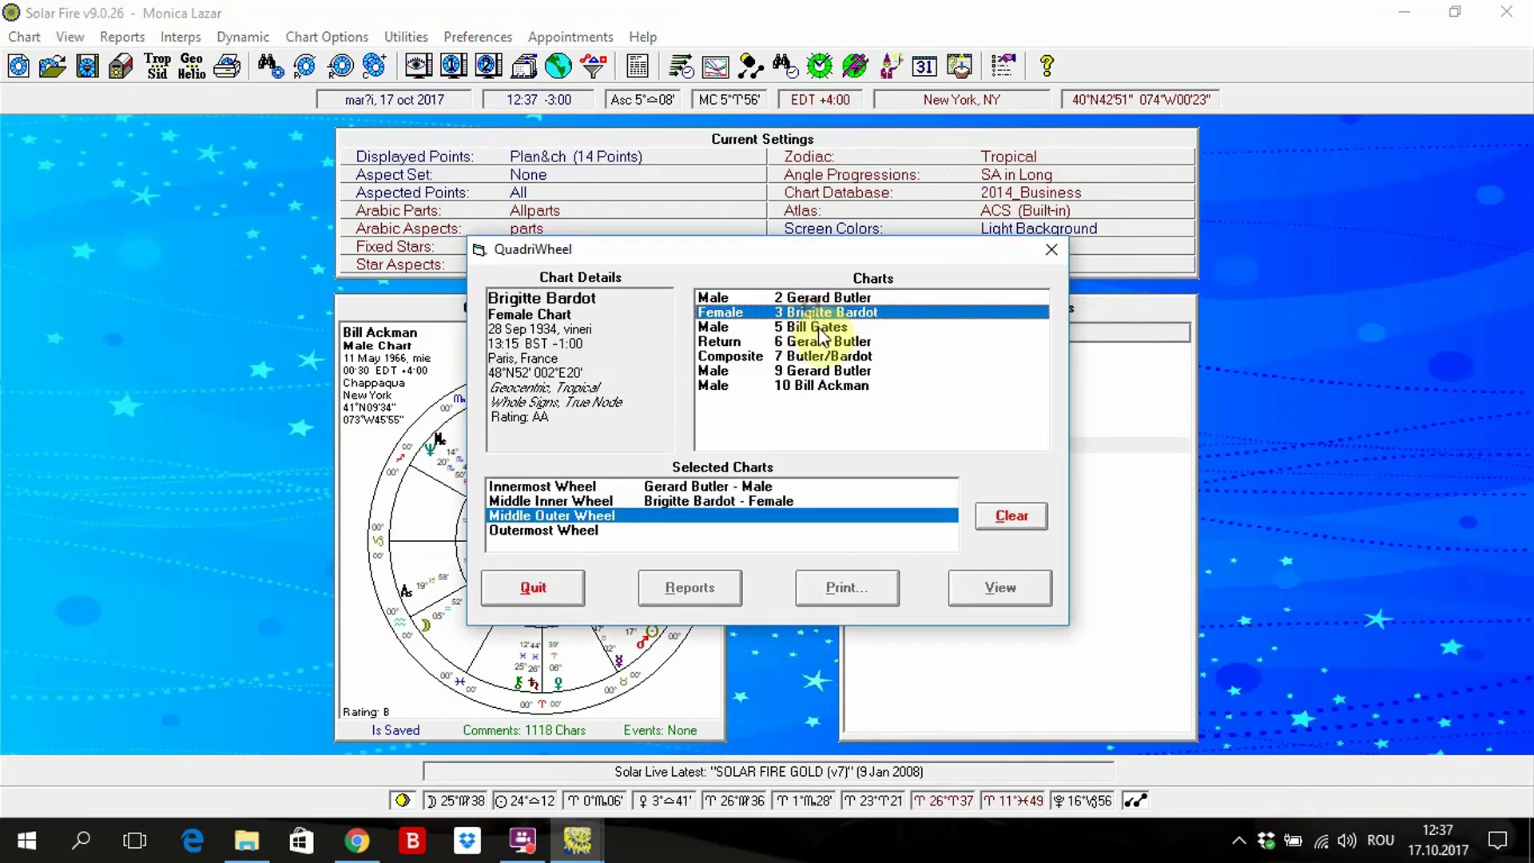
{"action": "left_click", "coordinate": [821, 327]}
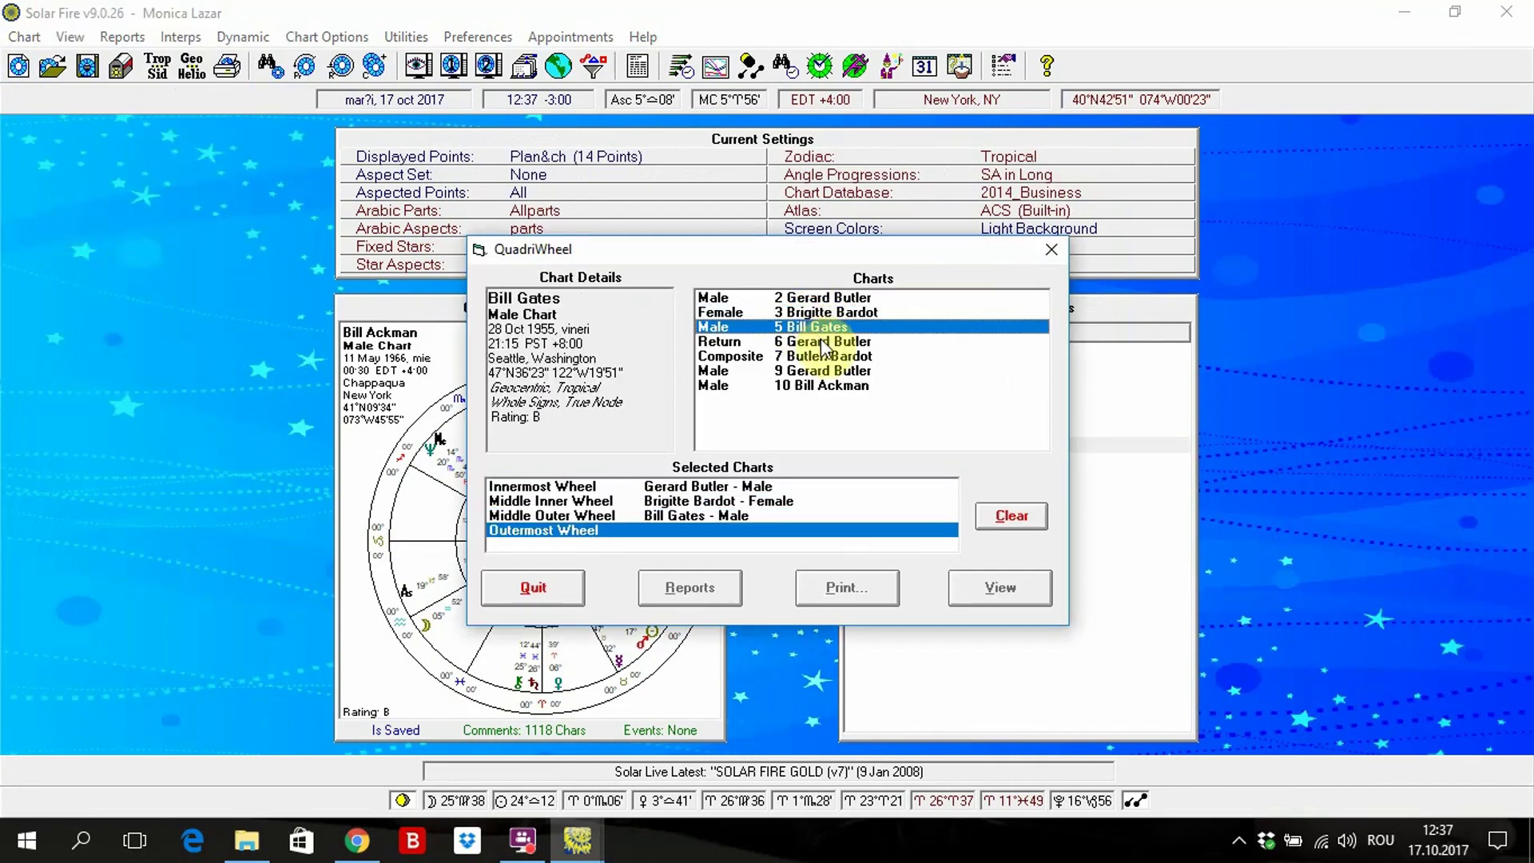
{"action": "left_click", "coordinate": [825, 385]}
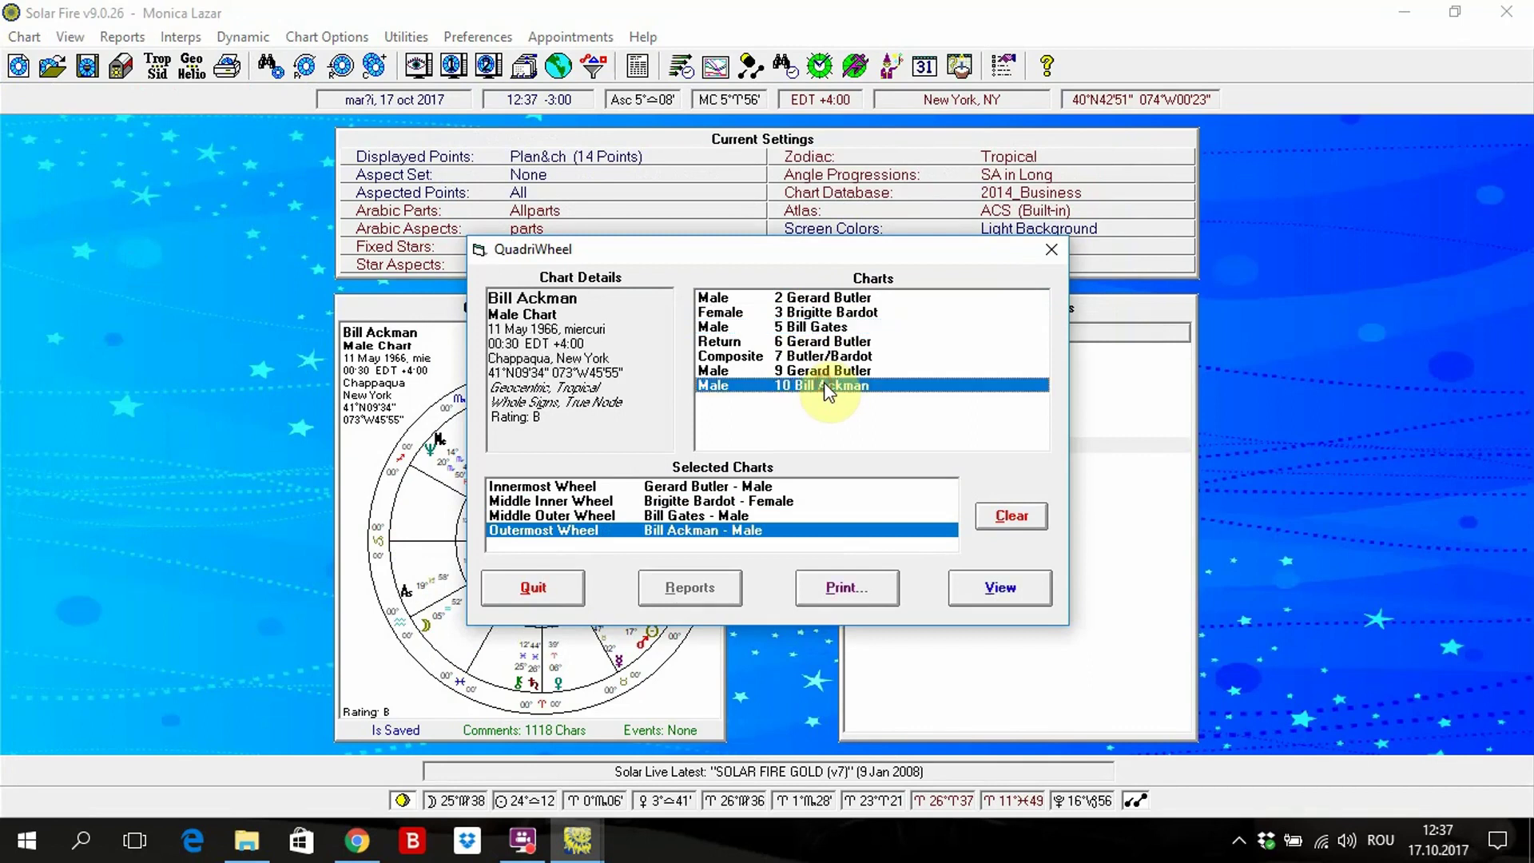
{"action": "left_click", "coordinate": [990, 586]}
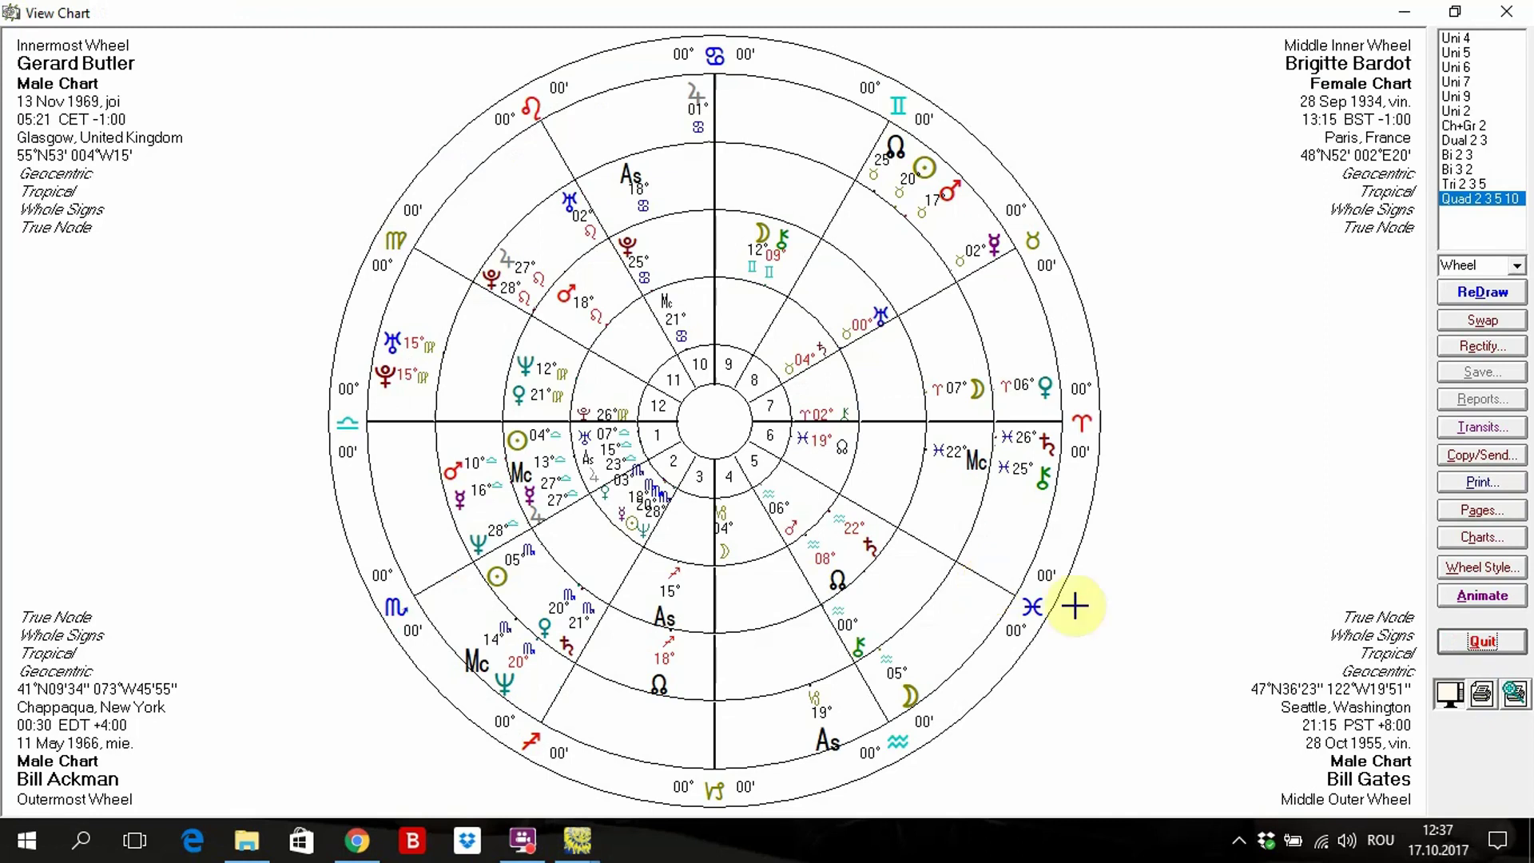
{"action": "left_click", "coordinate": [1481, 638]}
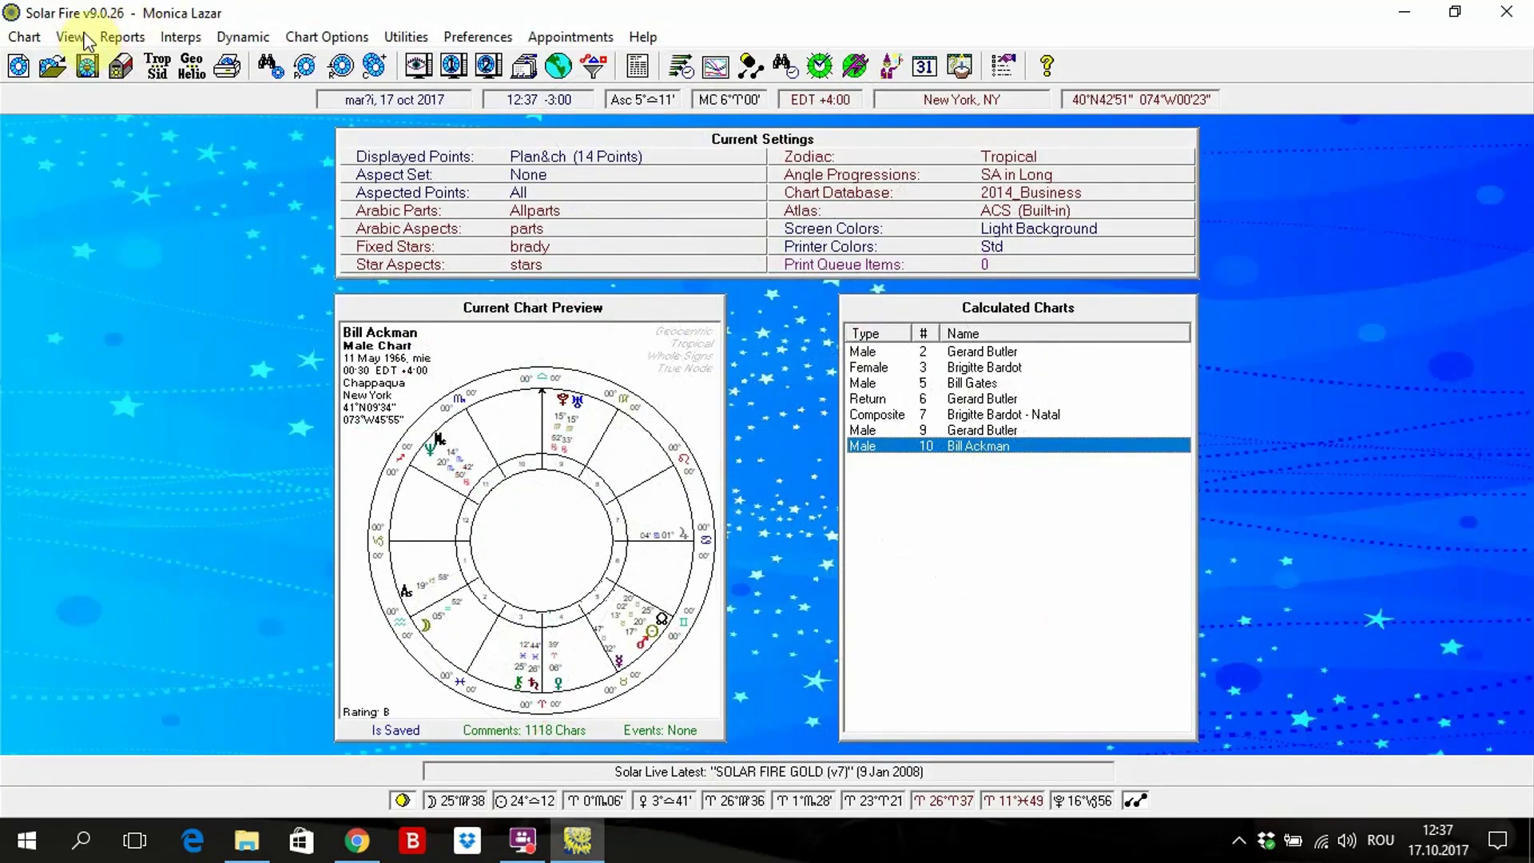
Look over the wheel positions available for a QuinquiWheel, and quit without selecting any charts
{"action": "left_click", "coordinate": [32, 40]}
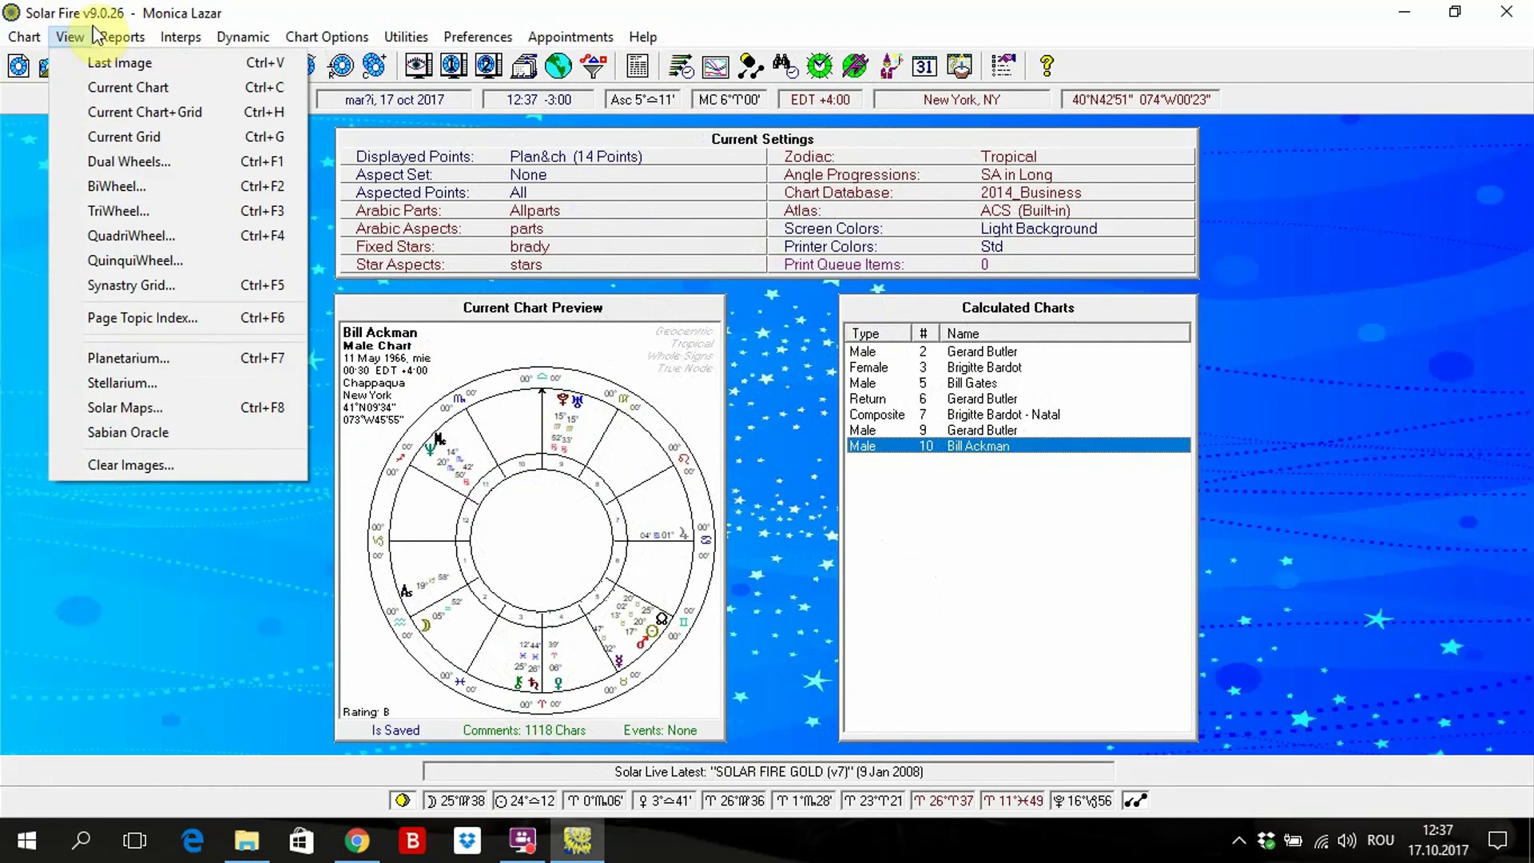
{"action": "left_click", "coordinate": [148, 261]}
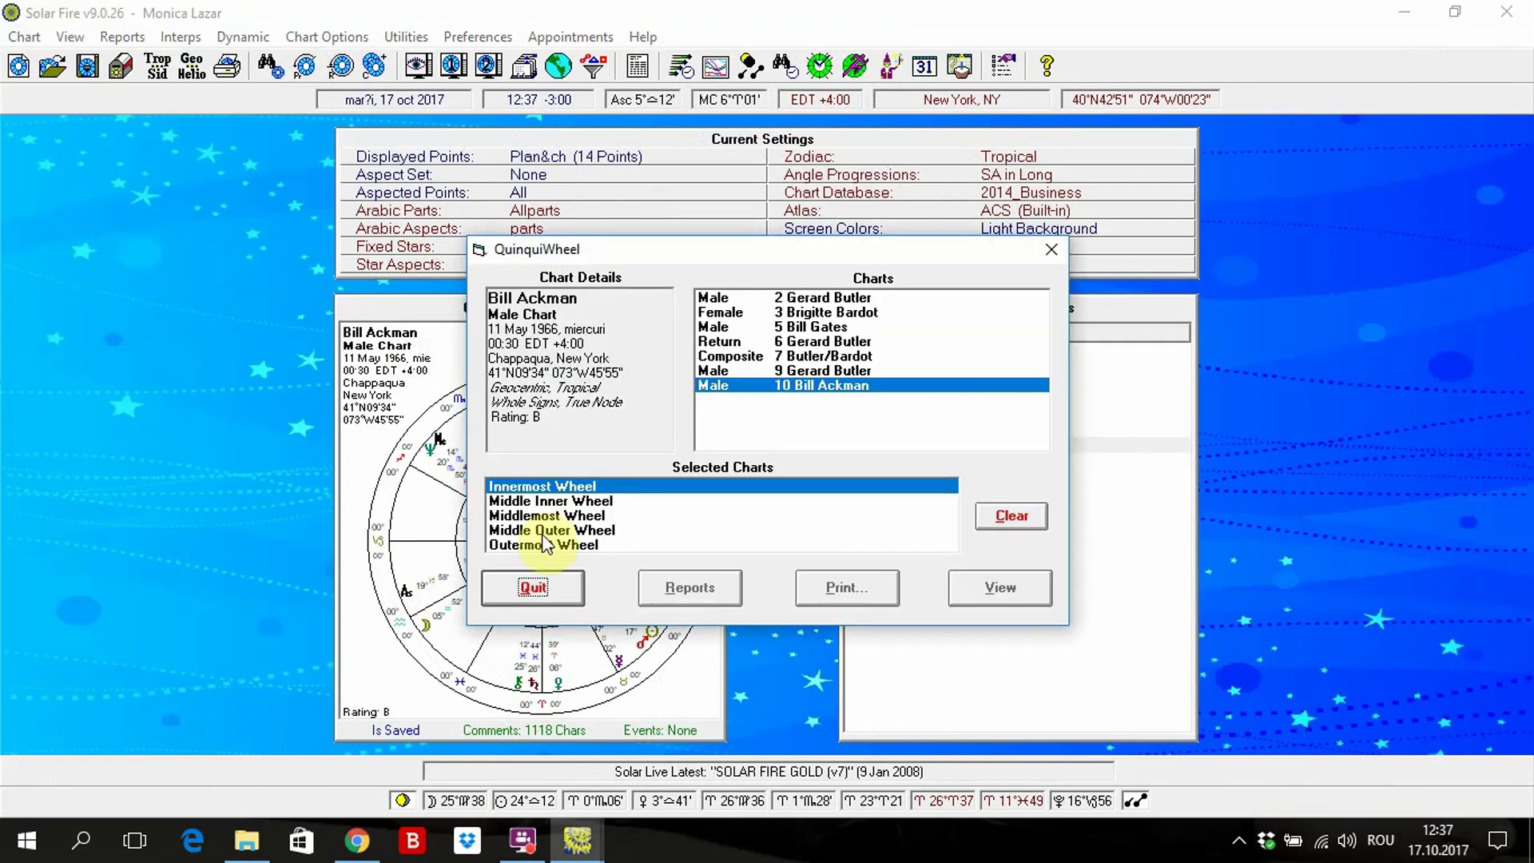
{"action": "left_click", "coordinate": [533, 587]}
View Bill Ackman's natal chart in the Planetarium, dismiss the Bitdefender notification, and close the Planetarium window
{"action": "left_click", "coordinate": [80, 39]}
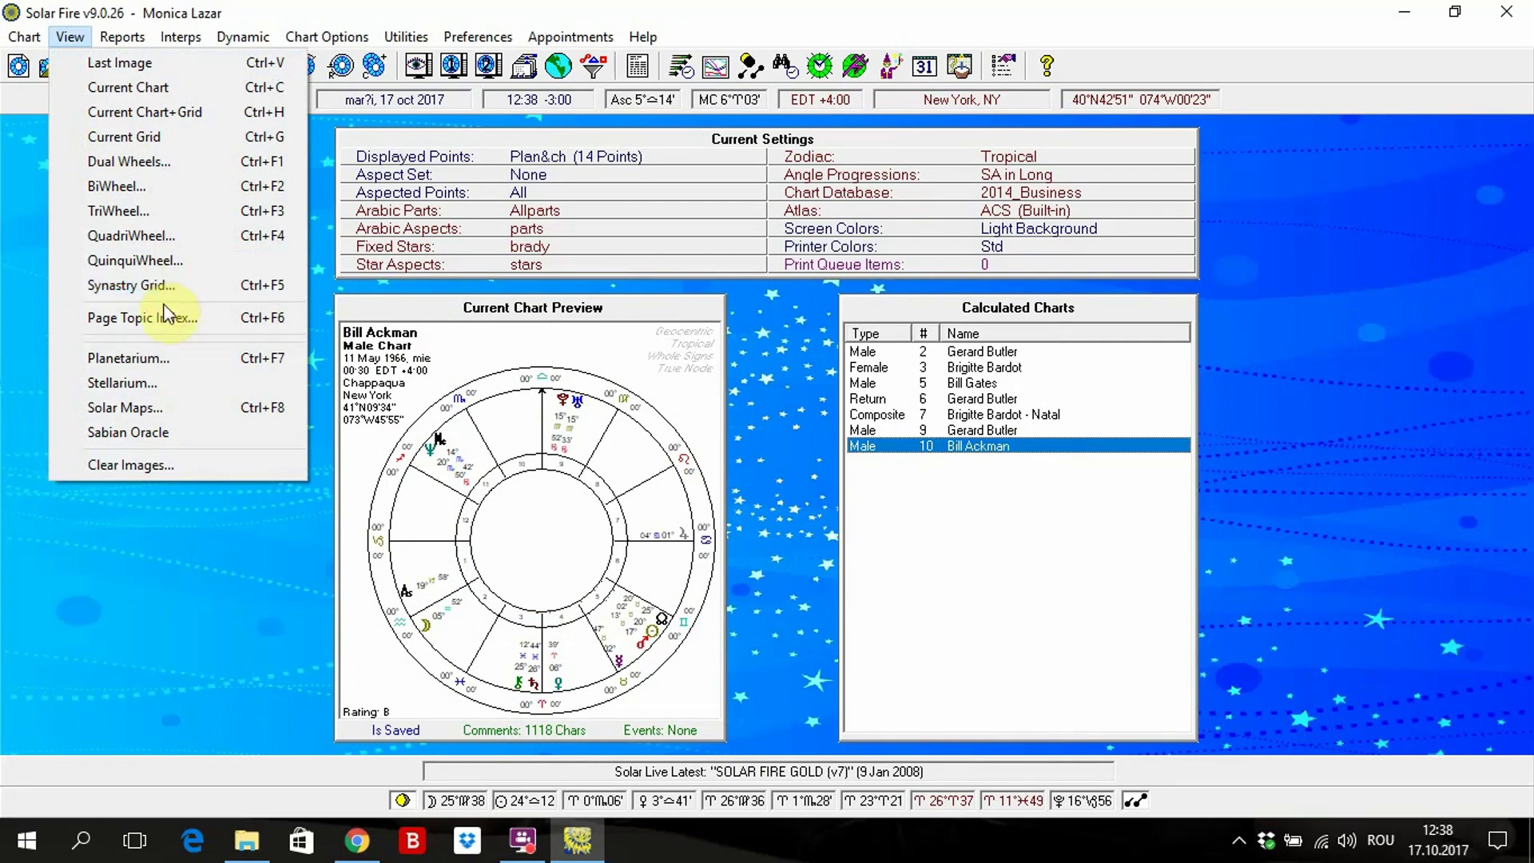
{"action": "left_click", "coordinate": [164, 361]}
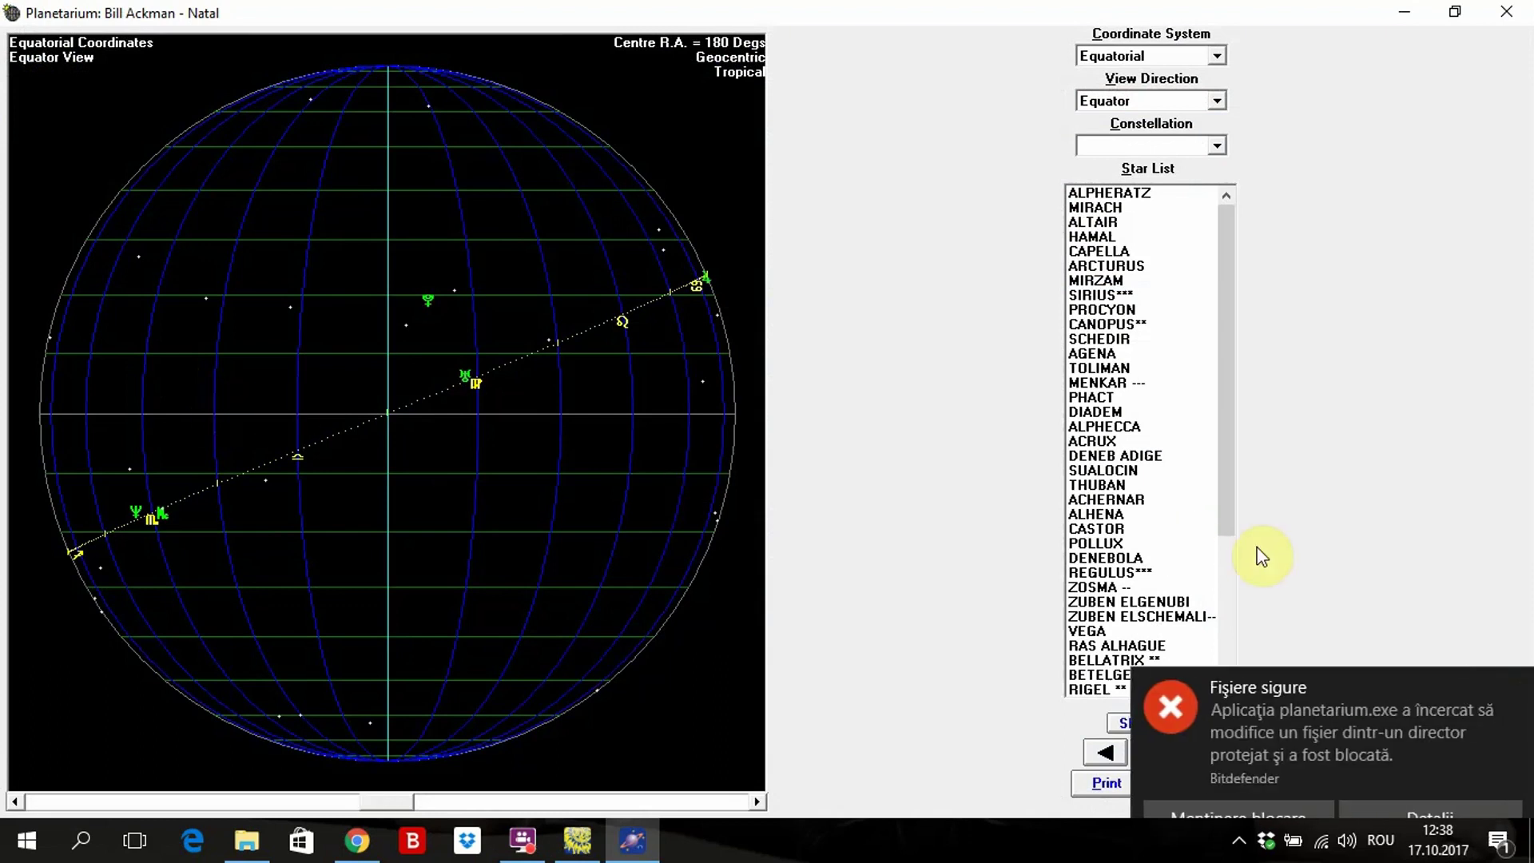
{"action": "left_click", "coordinate": [1394, 682]}
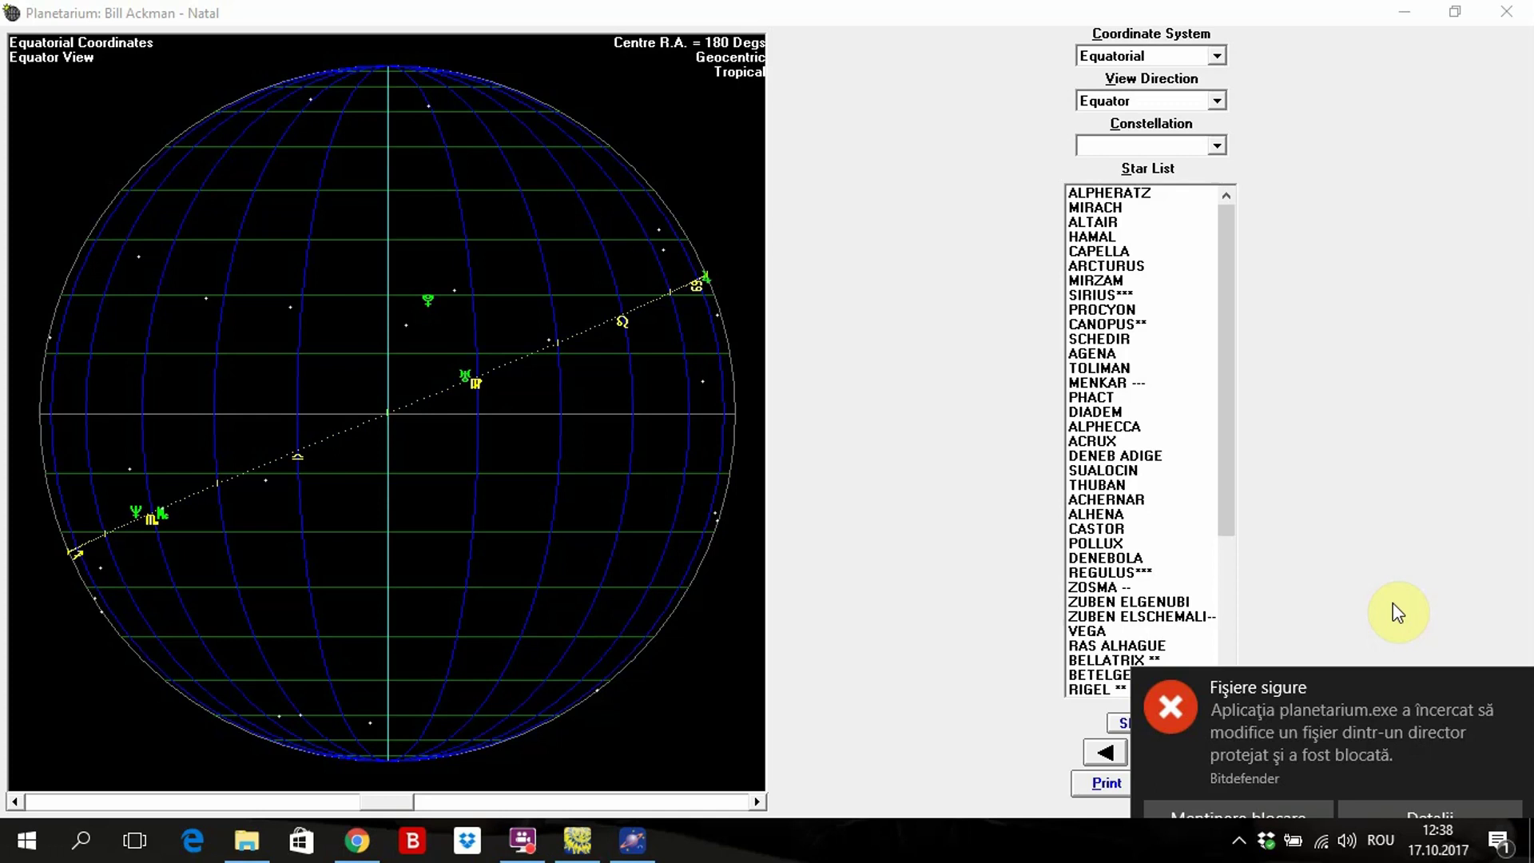
{"action": "left_click", "coordinate": [1515, 681]}
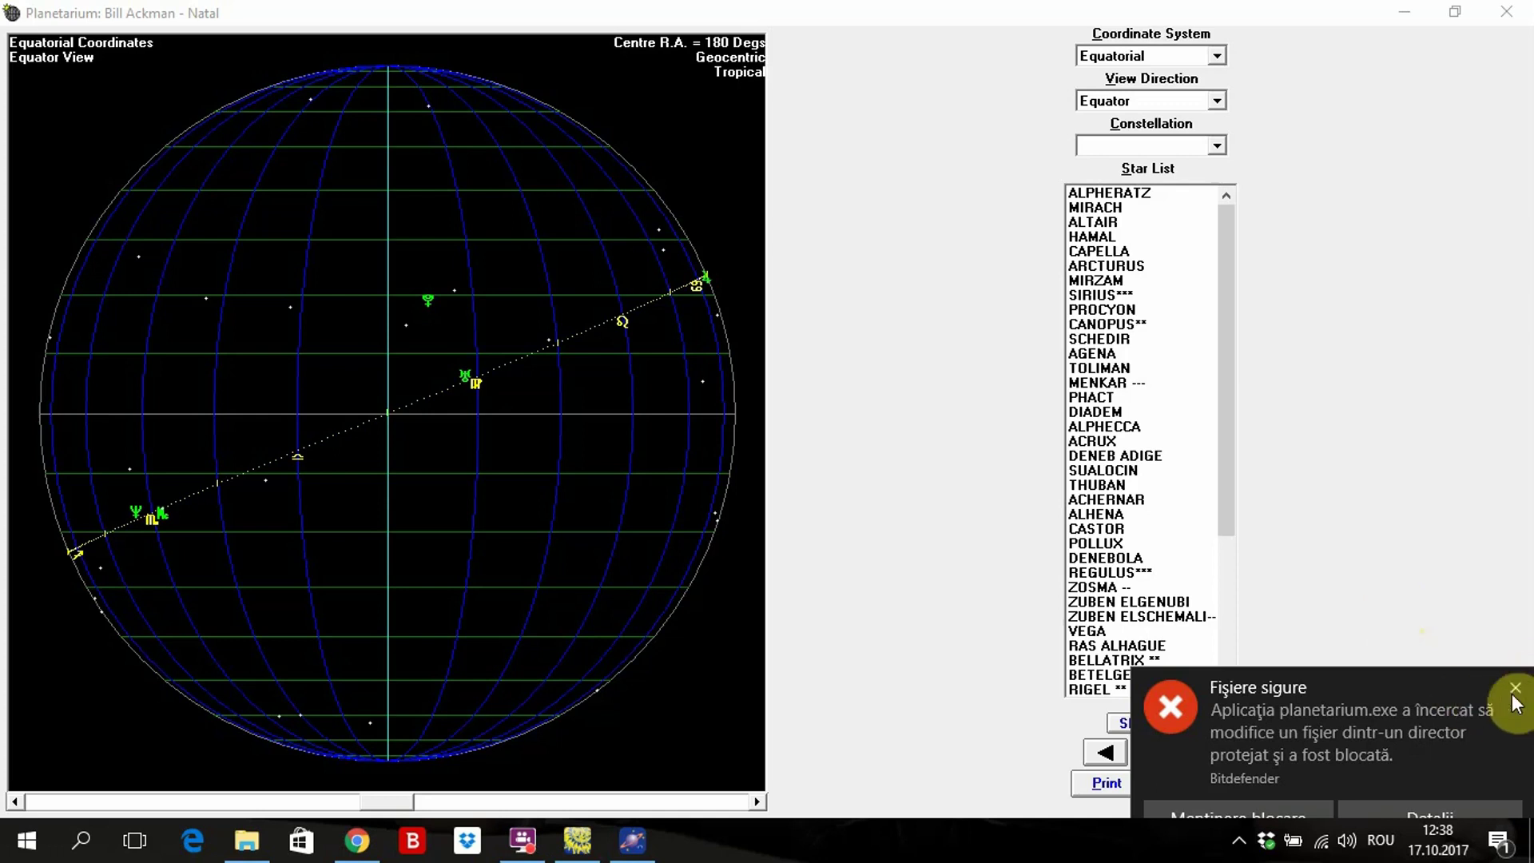
{"action": "left_click", "coordinate": [527, 94]}
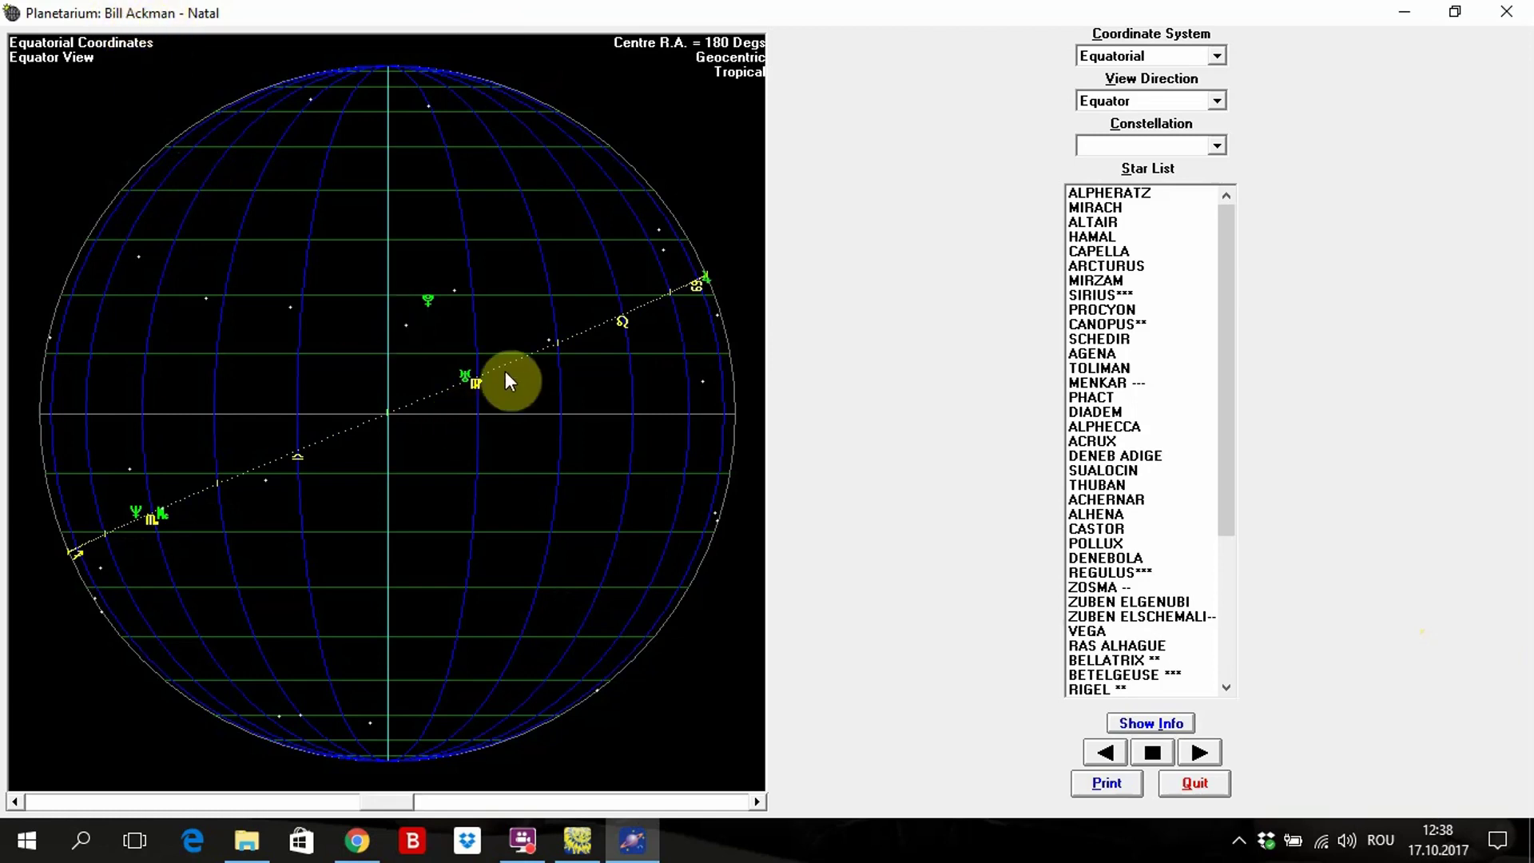
{"action": "left_click", "coordinate": [1493, 11]}
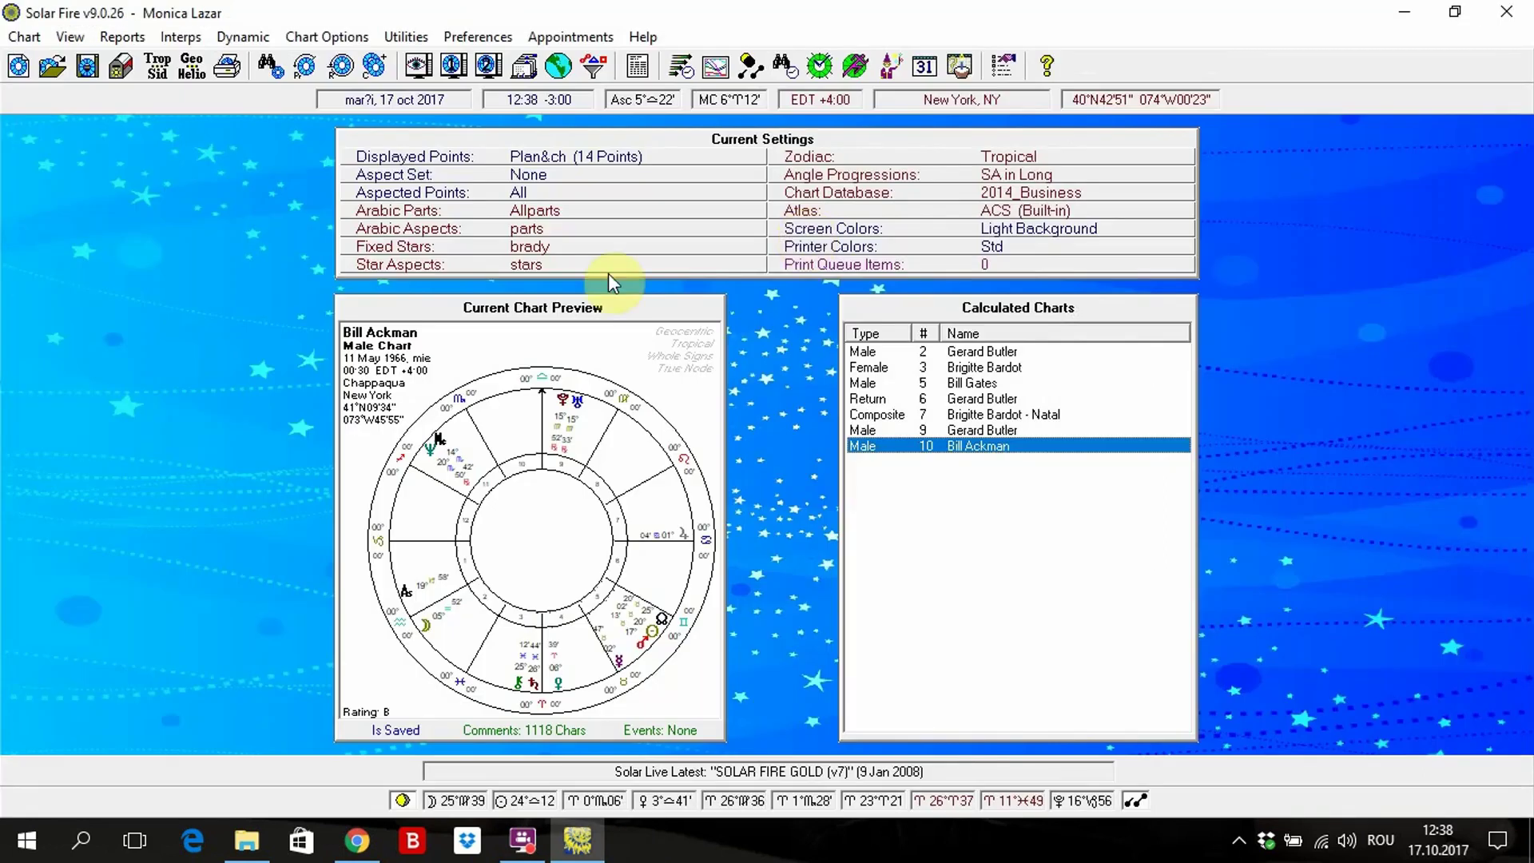
Make Gerard Butler's male chart number 2 the current chart, view it in the Planetarium, and close the window
{"action": "left_click", "coordinate": [68, 36]}
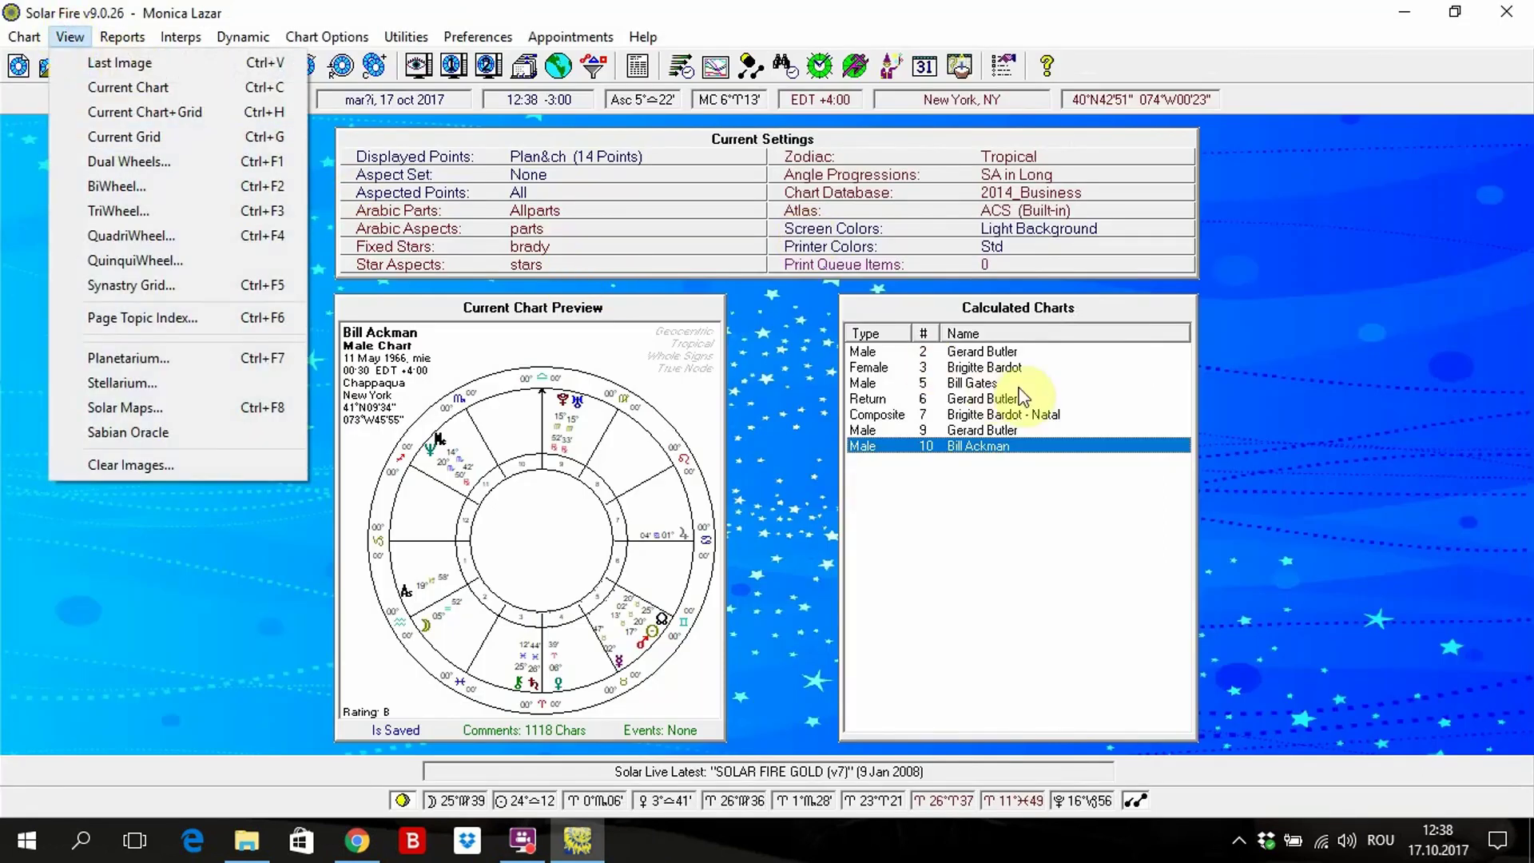
{"action": "left_click", "coordinate": [68, 37]}
{"action": "left_click", "coordinate": [68, 36]}
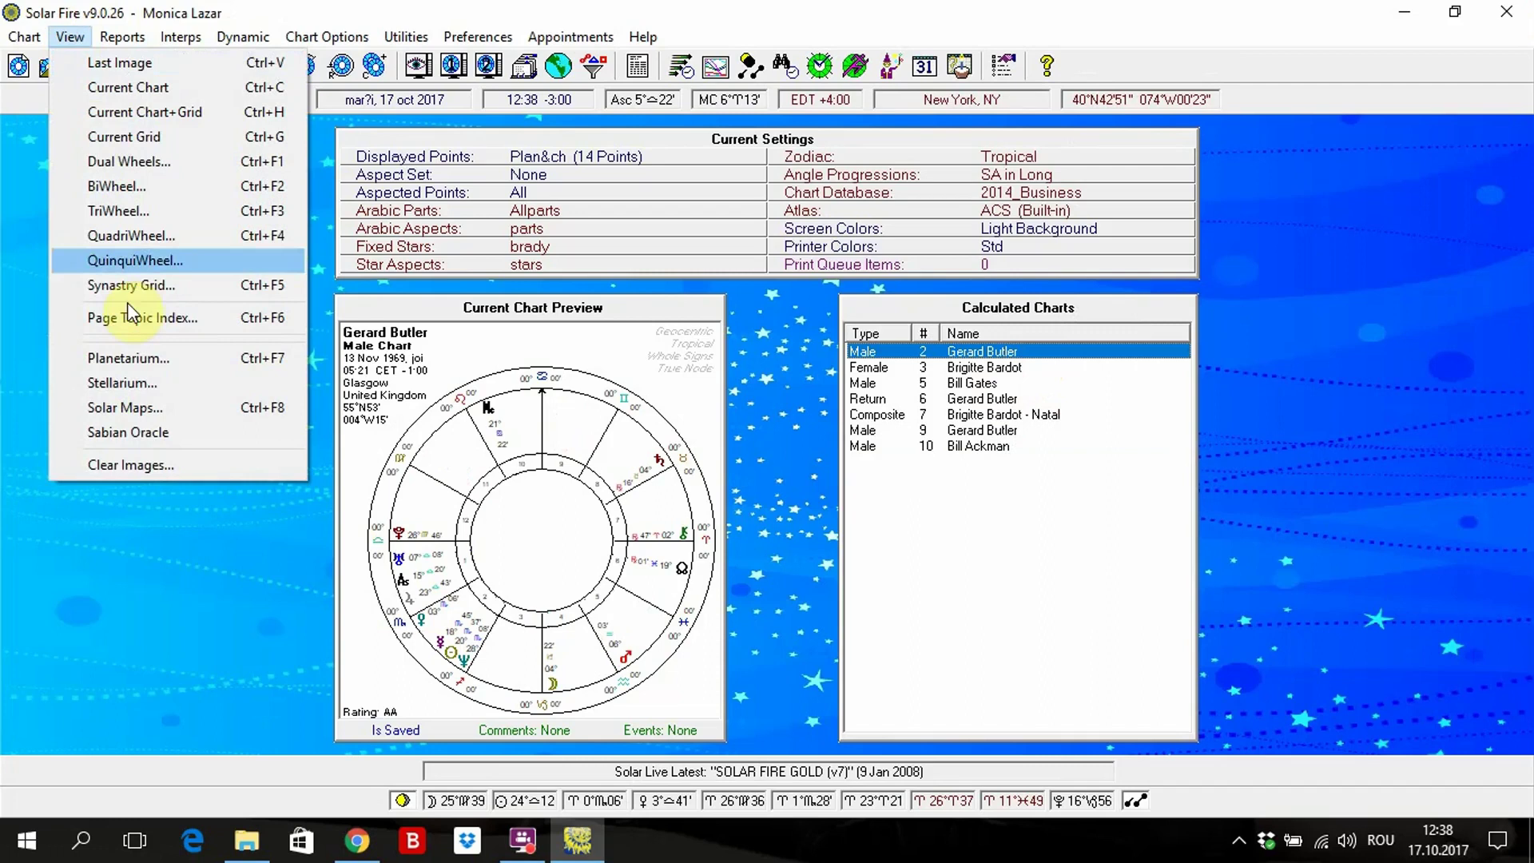
{"action": "left_click", "coordinate": [139, 355]}
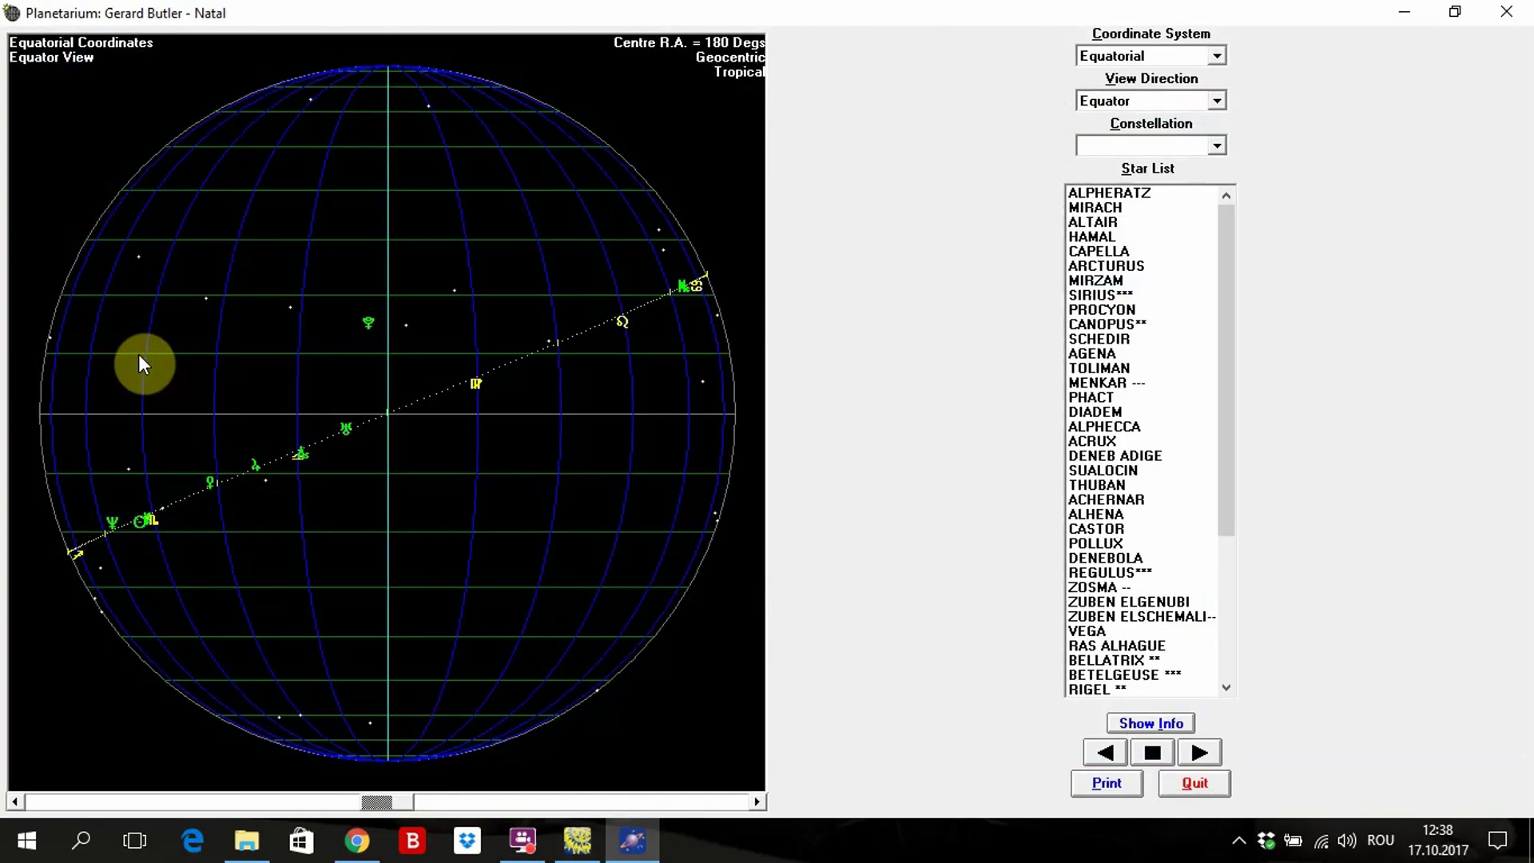
{"action": "left_click", "coordinate": [1506, 11]}
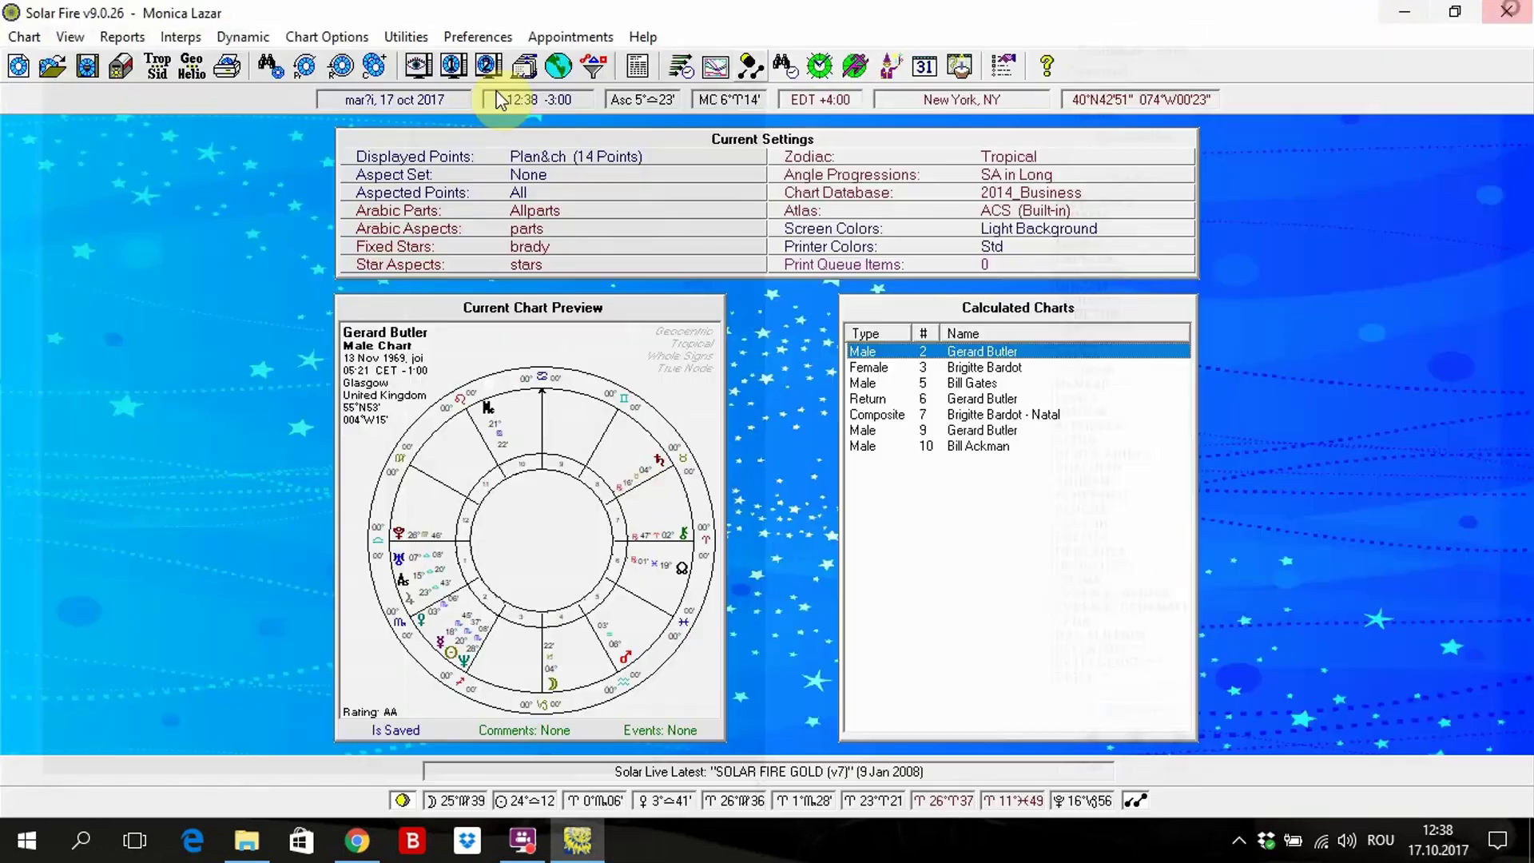
Try to open Gerard Butler's chart in Stellarium, and dismiss the installation prompt
{"action": "left_click", "coordinate": [70, 36]}
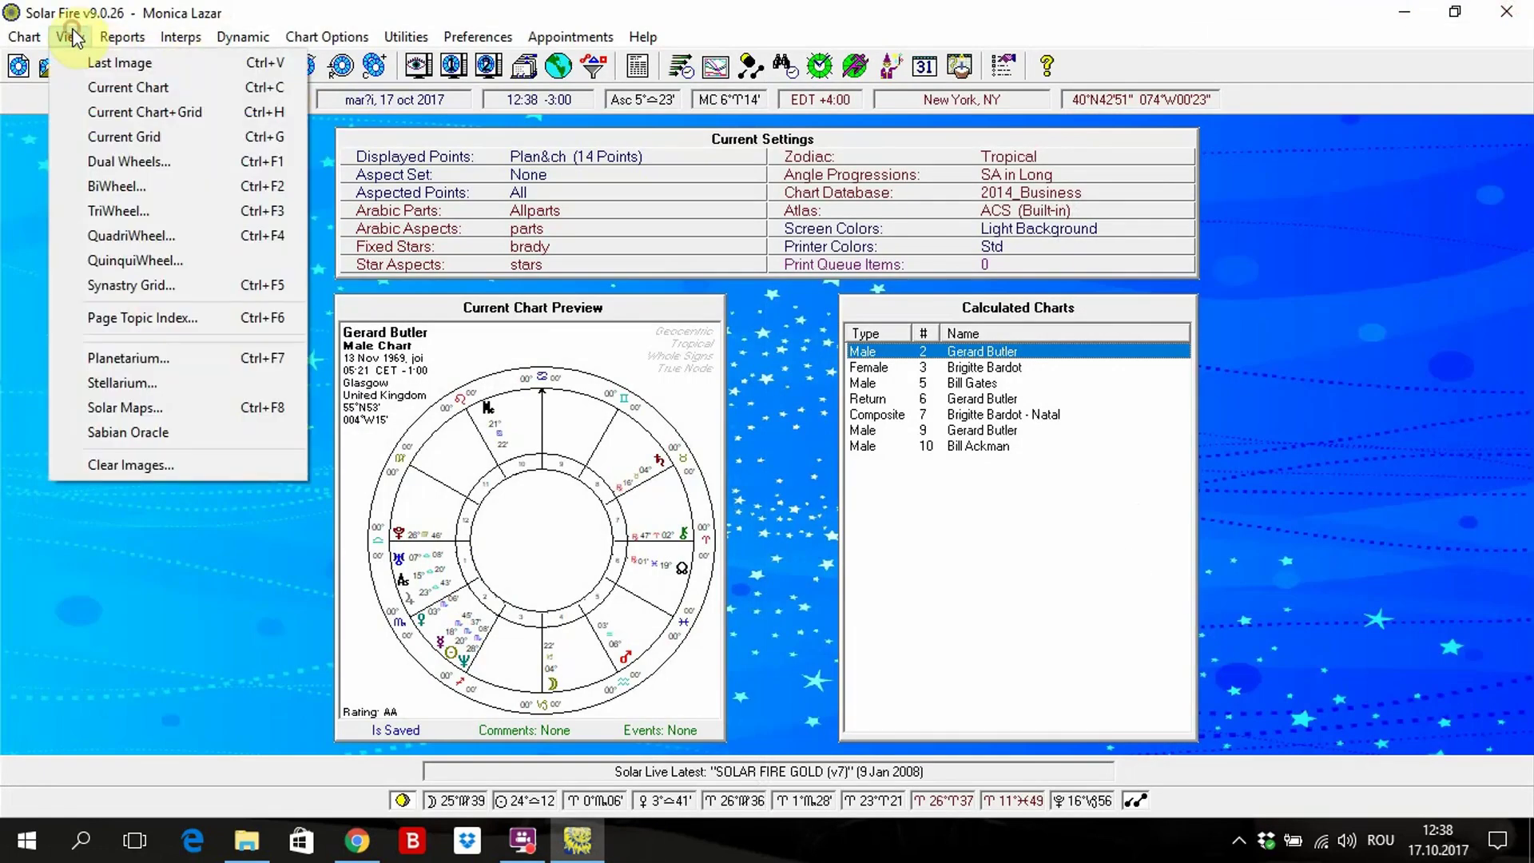
{"action": "left_click", "coordinate": [176, 383]}
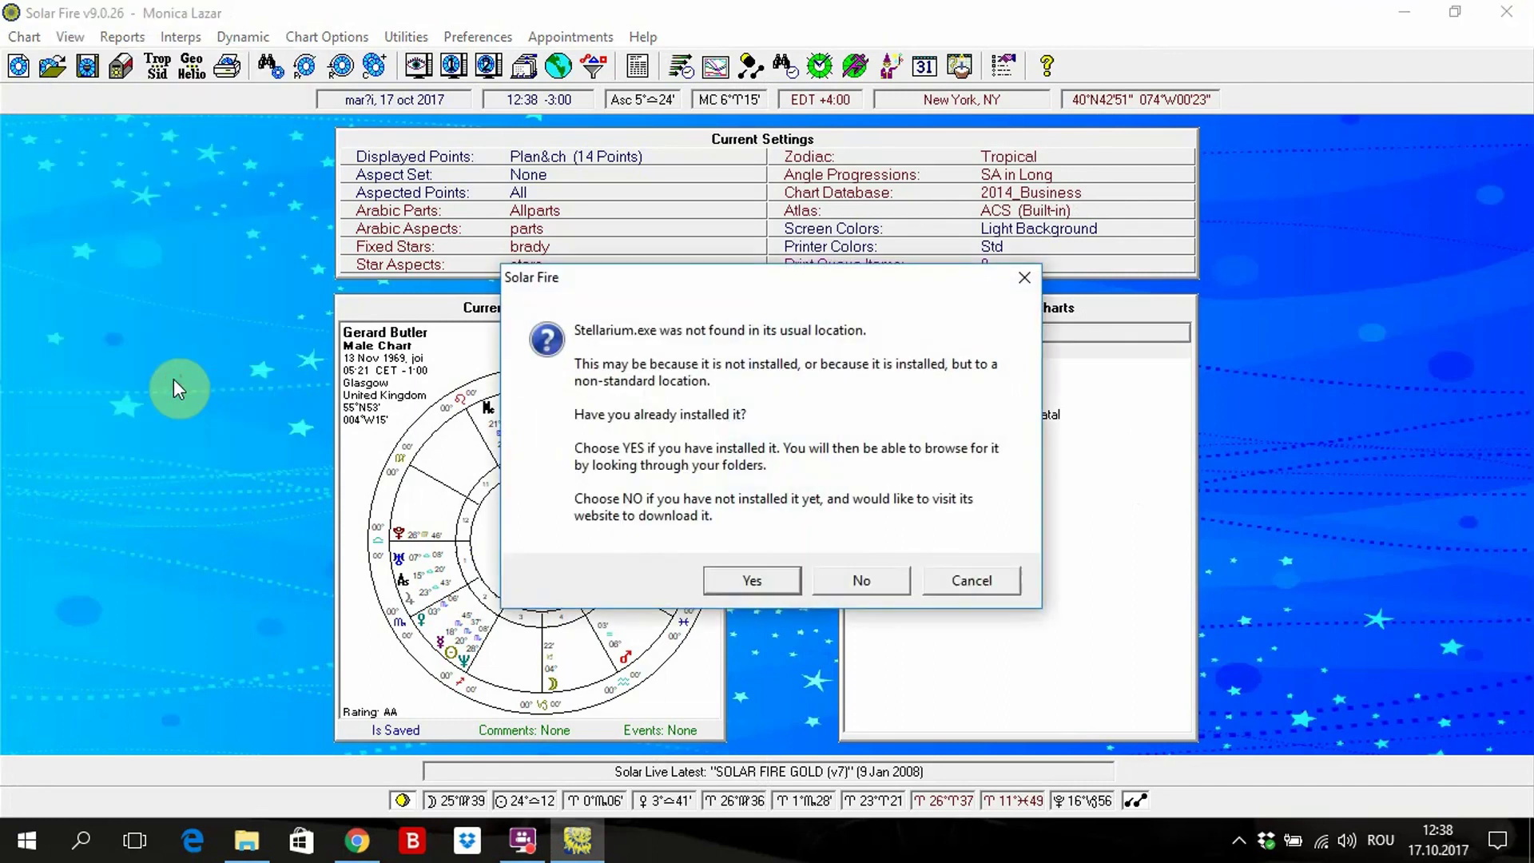
{"action": "left_click", "coordinate": [1023, 284]}
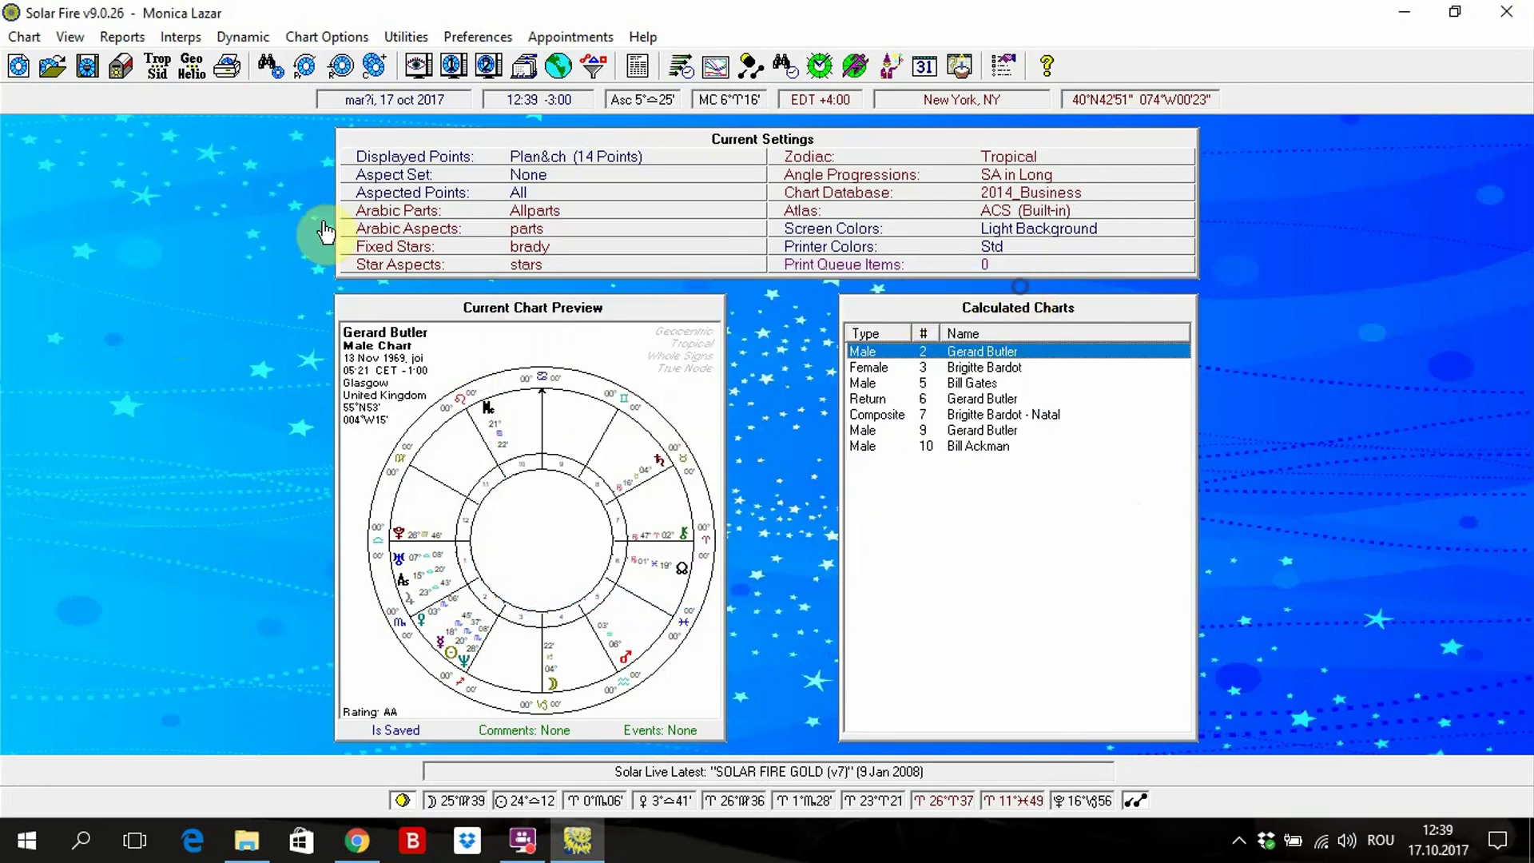
View Gerard Butler's planetary lines on the world map in Solar Maps, and close the map window
{"action": "left_click", "coordinate": [70, 40]}
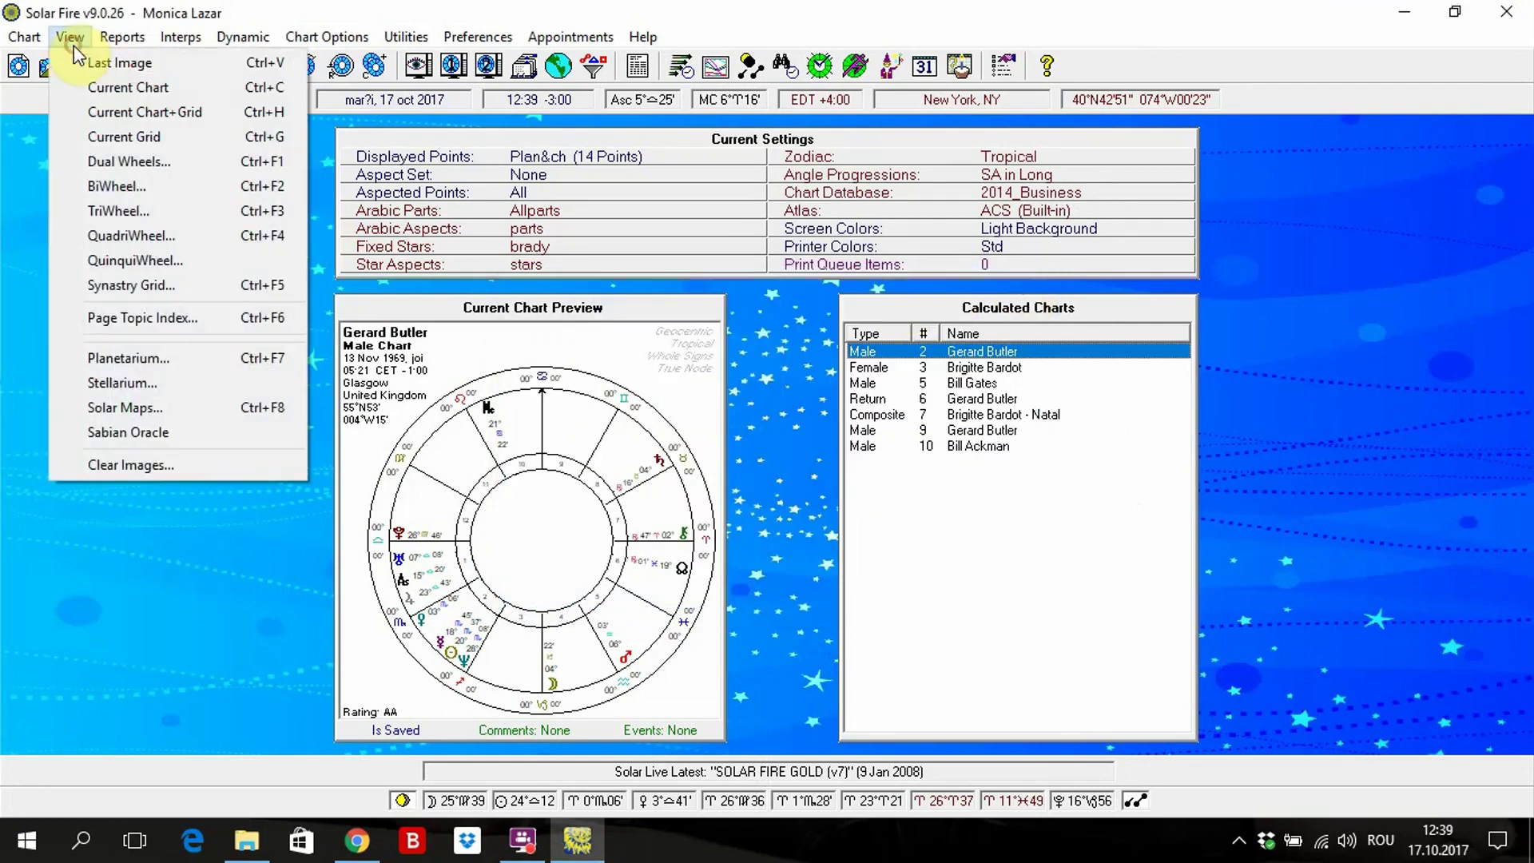
{"action": "left_click", "coordinate": [119, 415]}
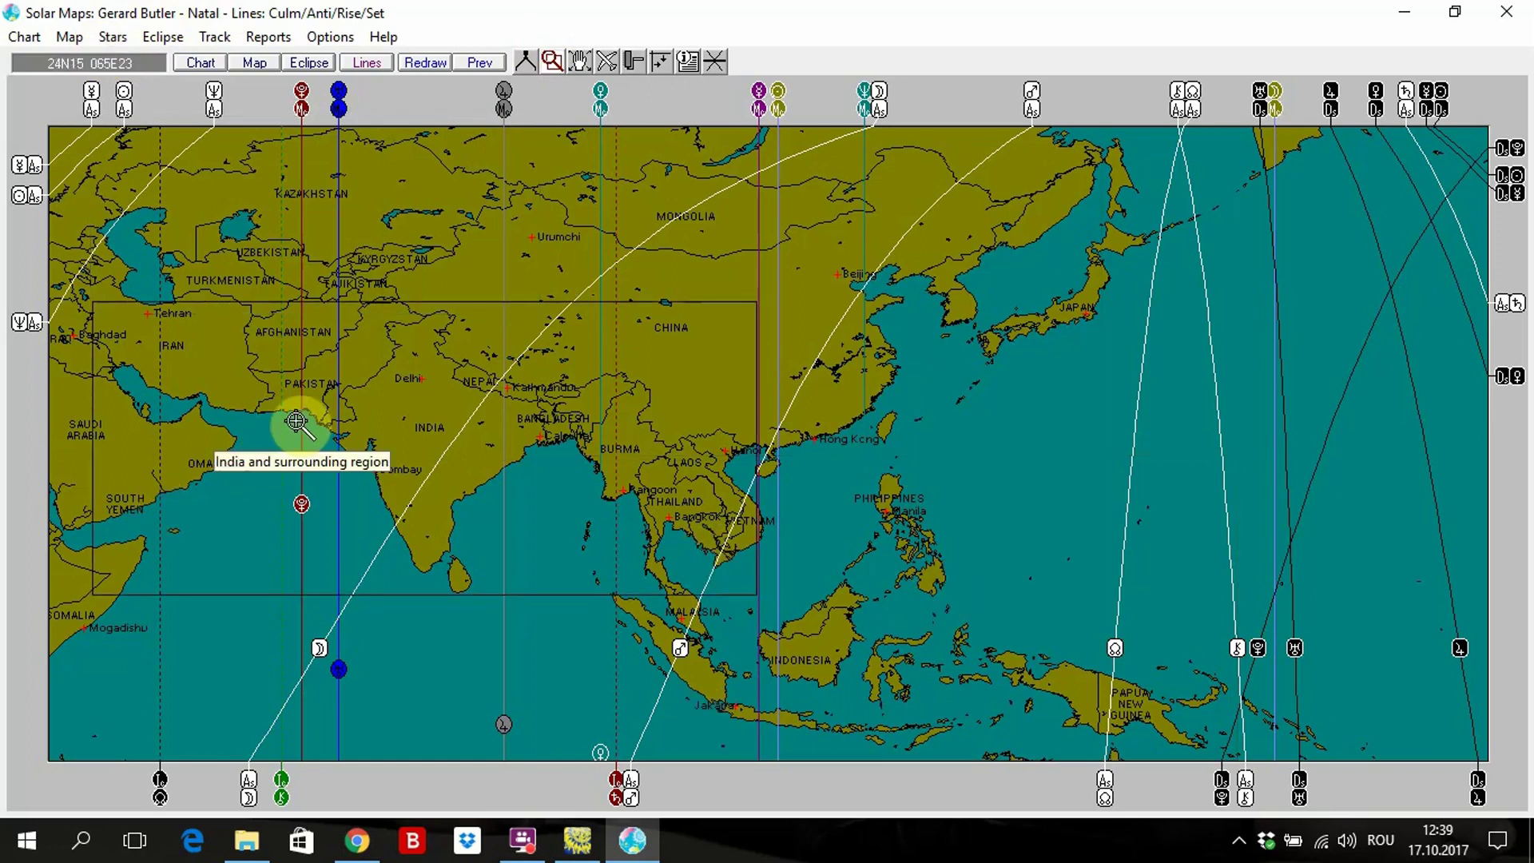
{"action": "left_click", "coordinate": [1518, 18]}
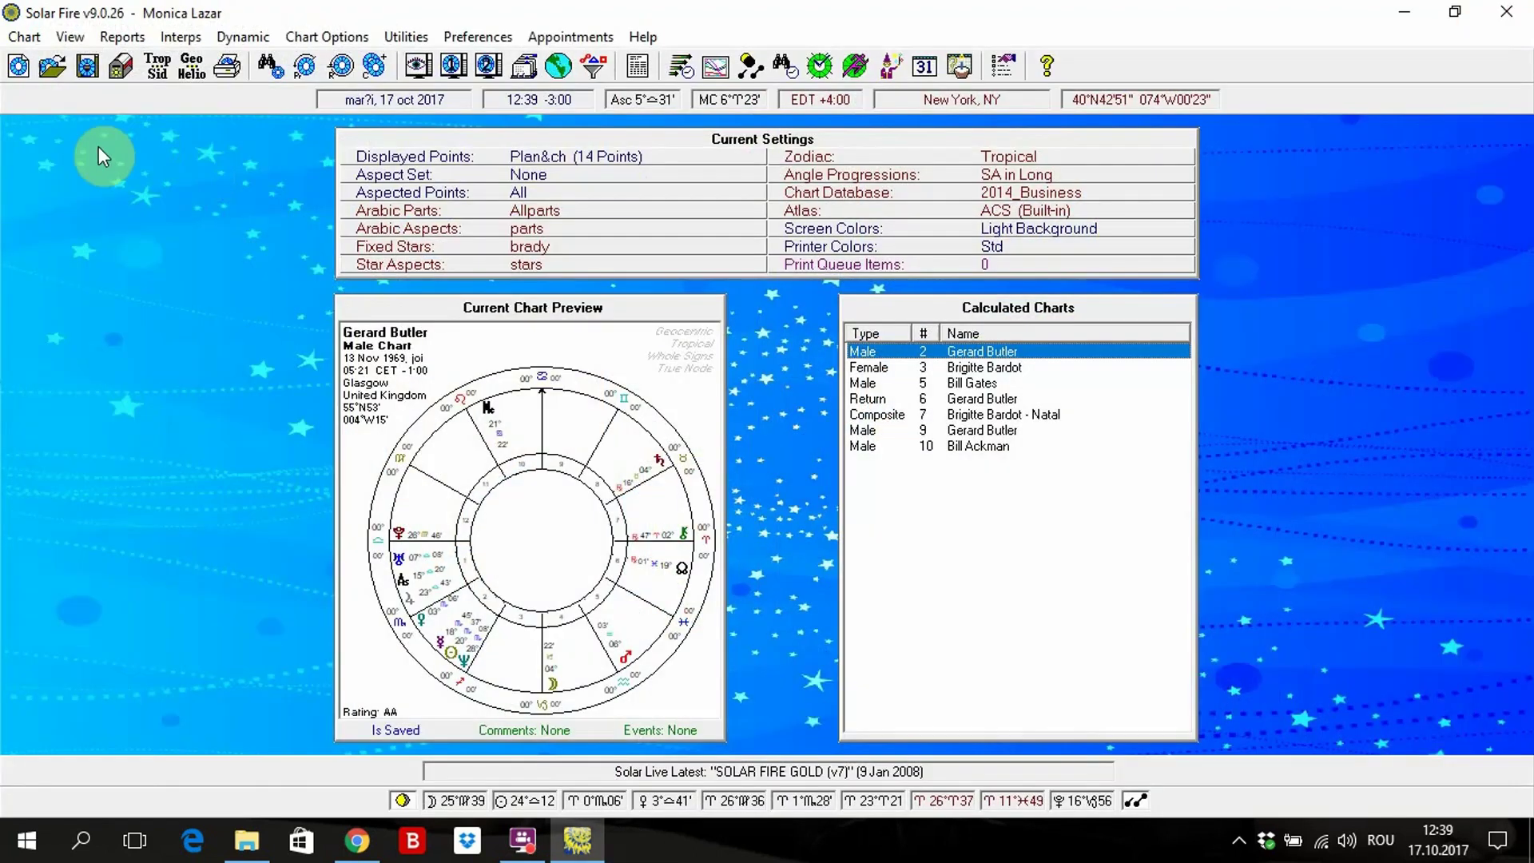
Ask the Sabian Symbol Oracle for a reading, read its text through to the end, and close the oracle
{"action": "left_click", "coordinate": [66, 38]}
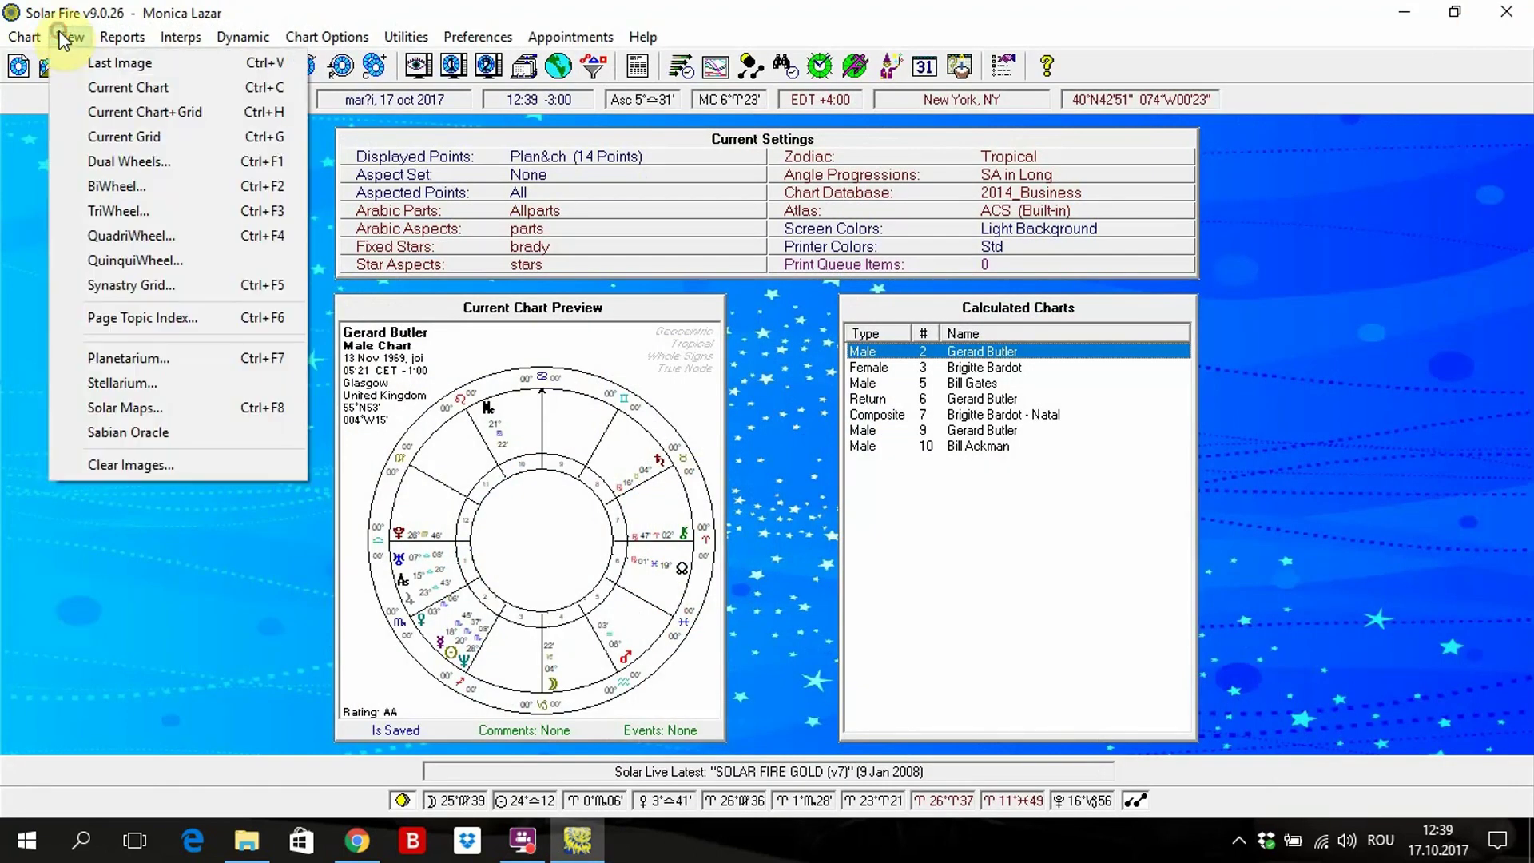
{"action": "left_click", "coordinate": [169, 440]}
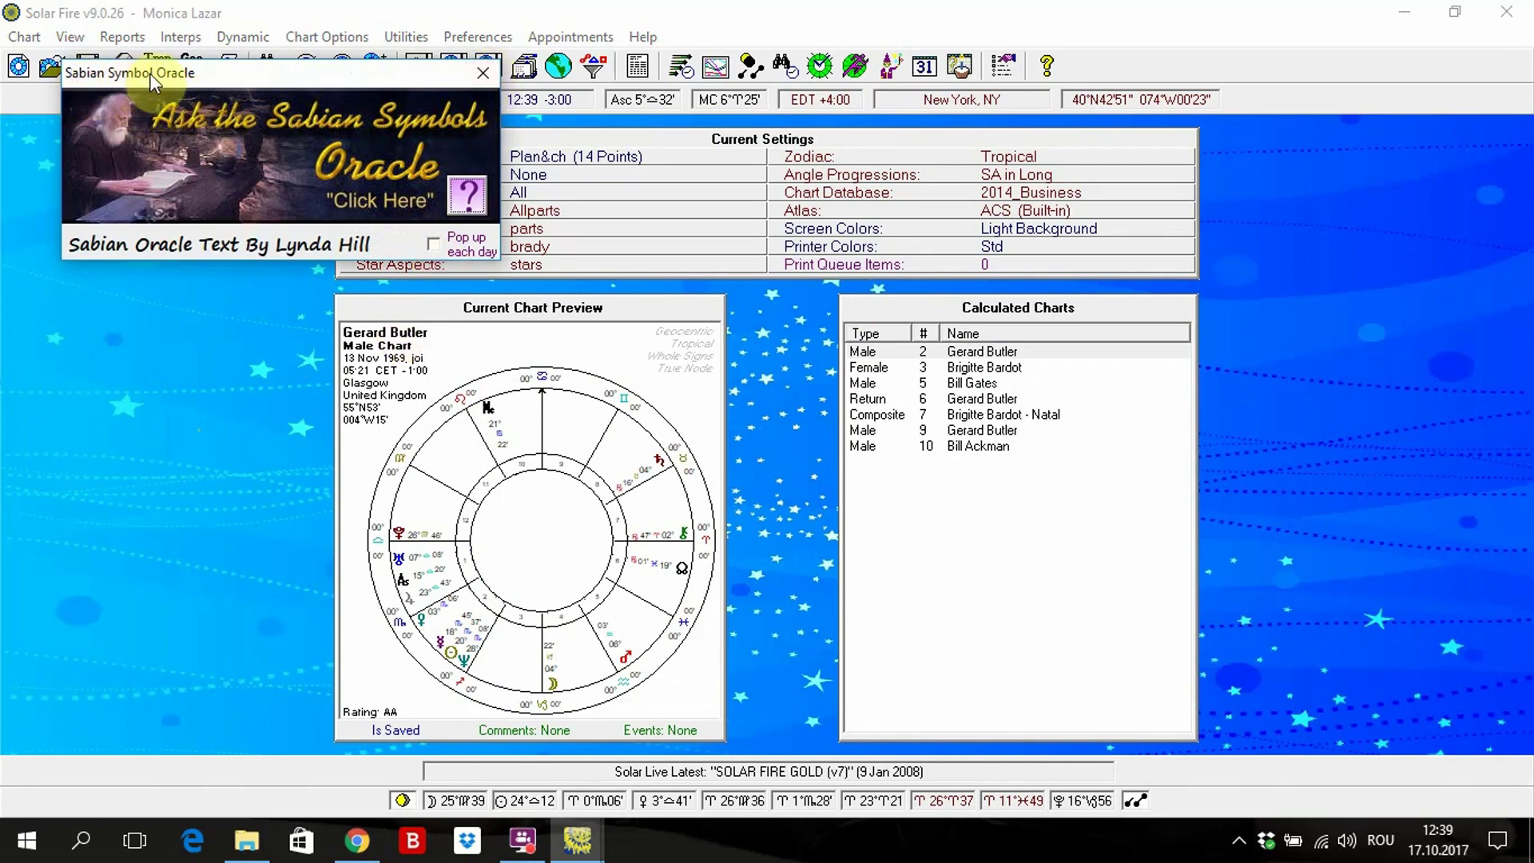
{"action": "left_click", "coordinate": [453, 194]}
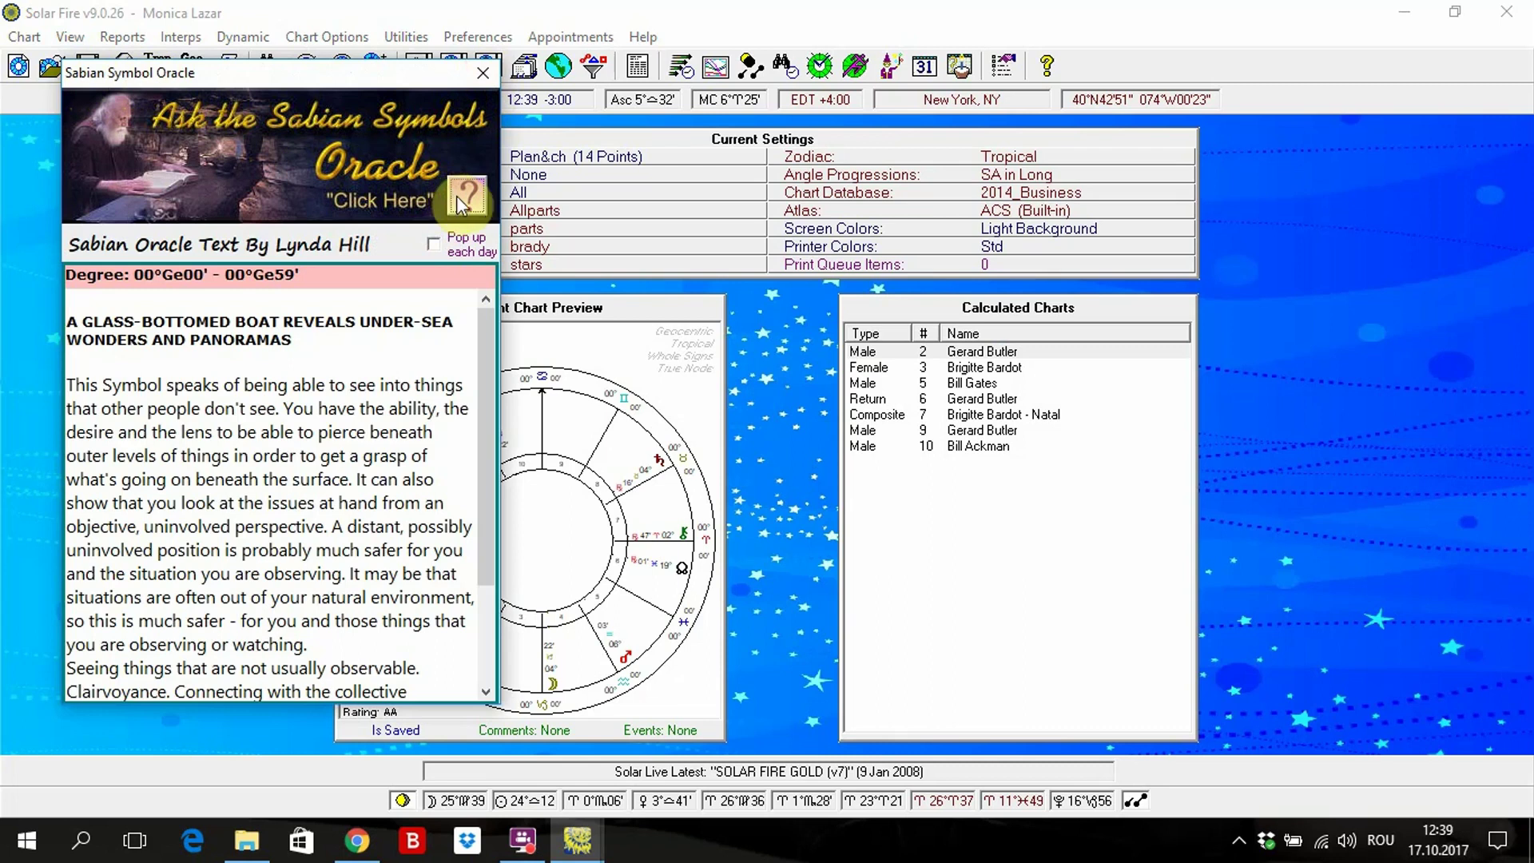
{"action": "left_click_drag", "start_coordinate": [488, 306], "coordinate": [487, 434]}
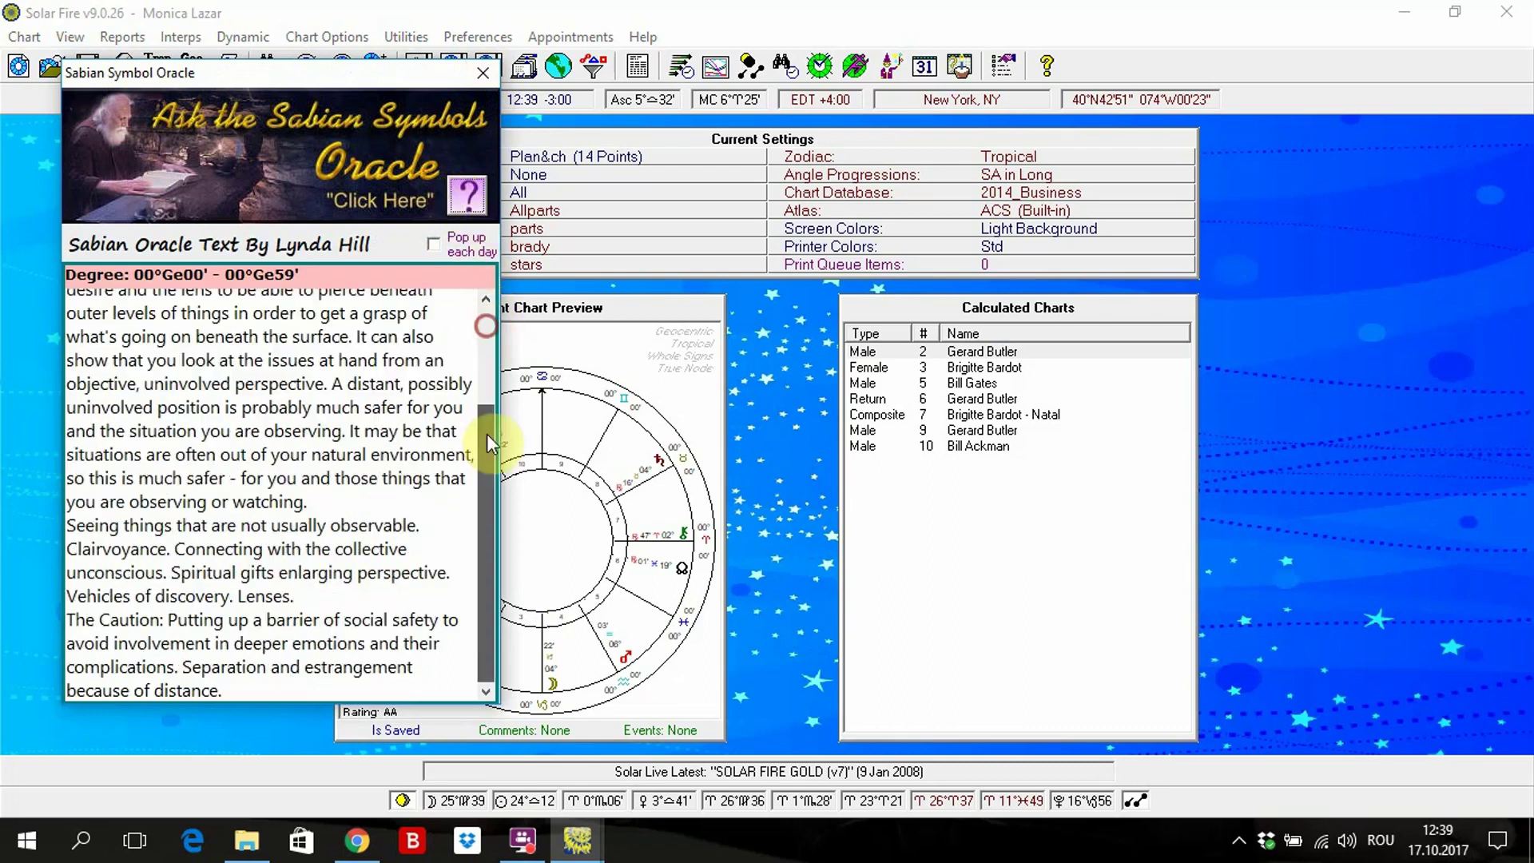
{"action": "left_click", "coordinate": [481, 72]}
{"action": "left_click", "coordinate": [83, 38]}
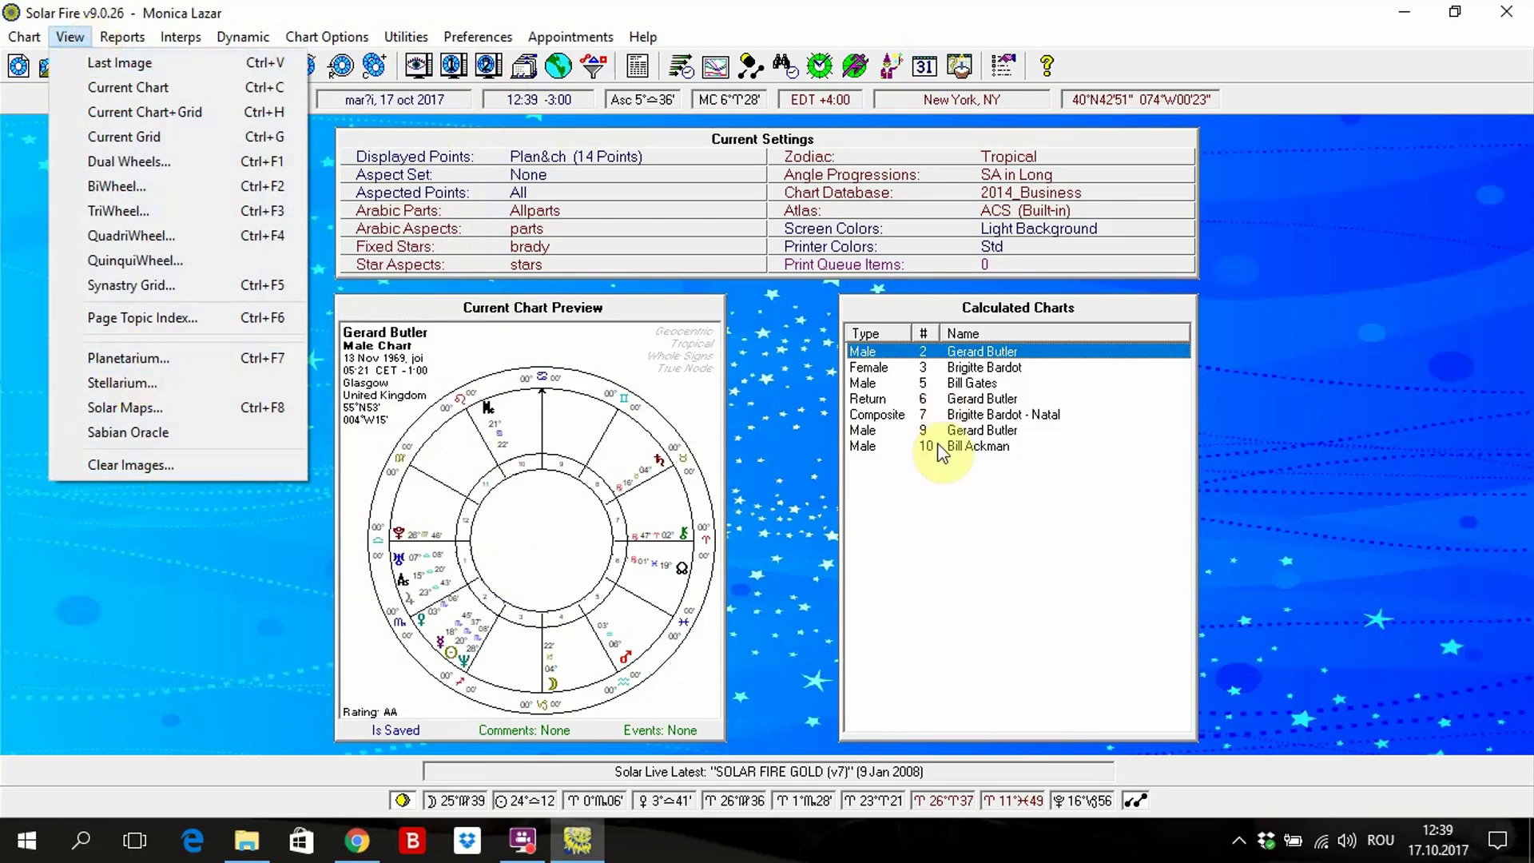
{"action": "left_click", "coordinate": [939, 511]}
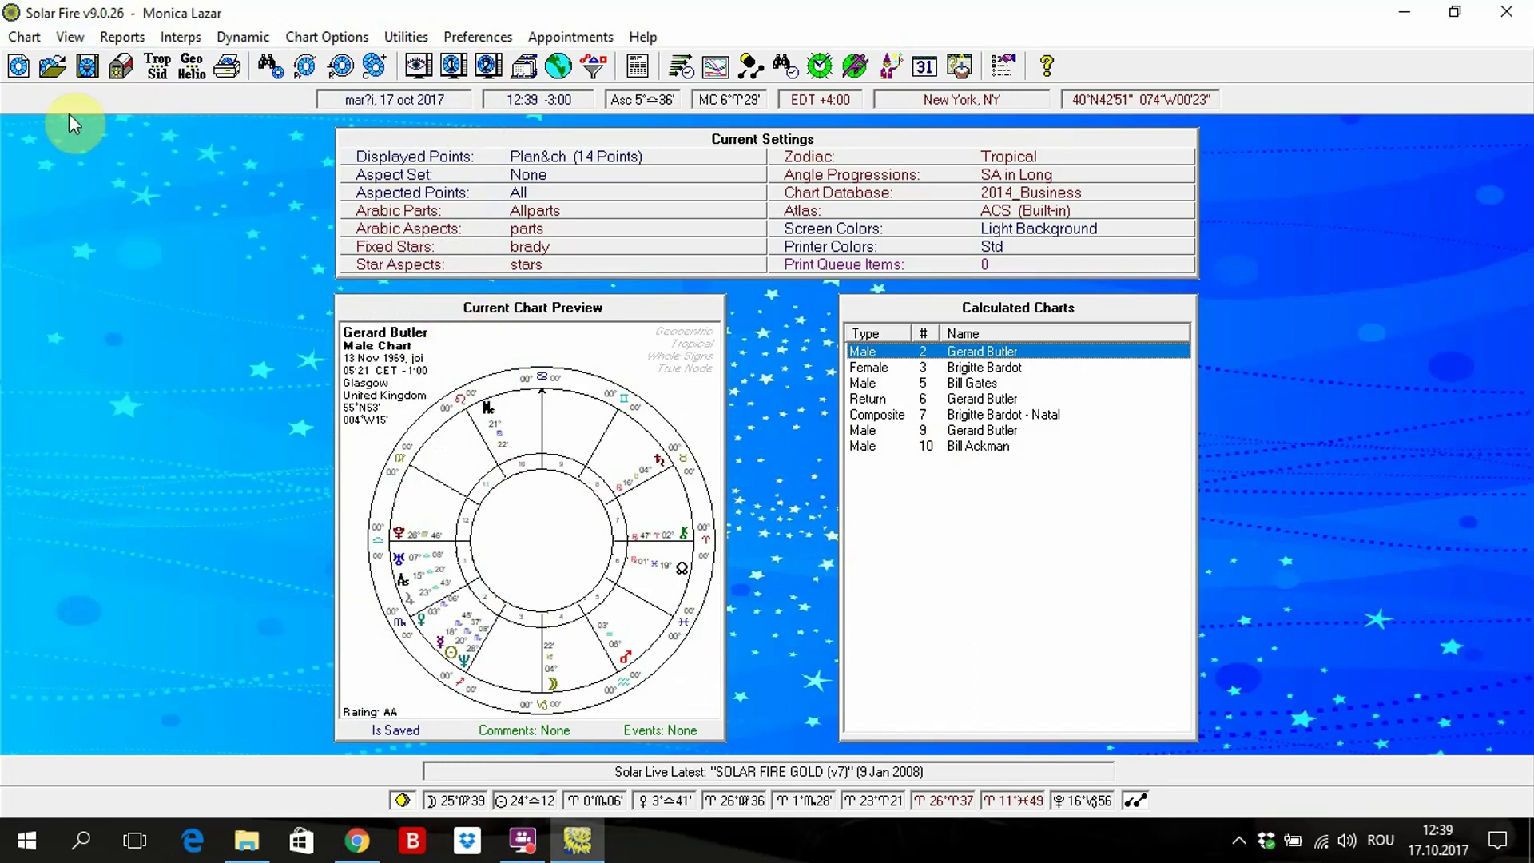
Make Bill Gates's chart the current chart from the calculated charts
{"action": "left_click", "coordinate": [69, 37]}
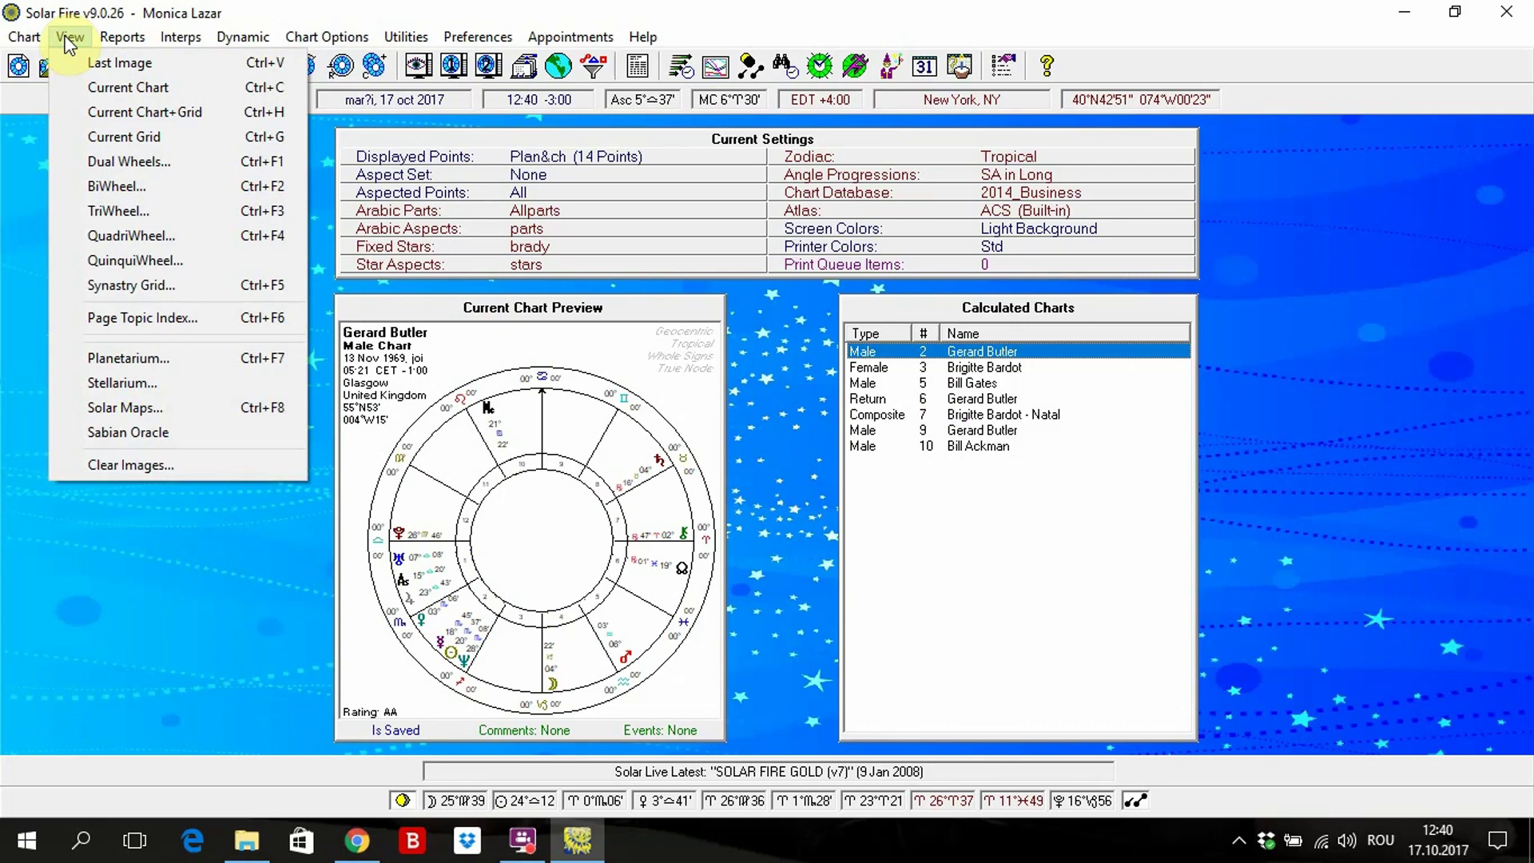
{"action": "left_click", "coordinate": [983, 432]}
{"action": "left_click", "coordinate": [983, 384]}
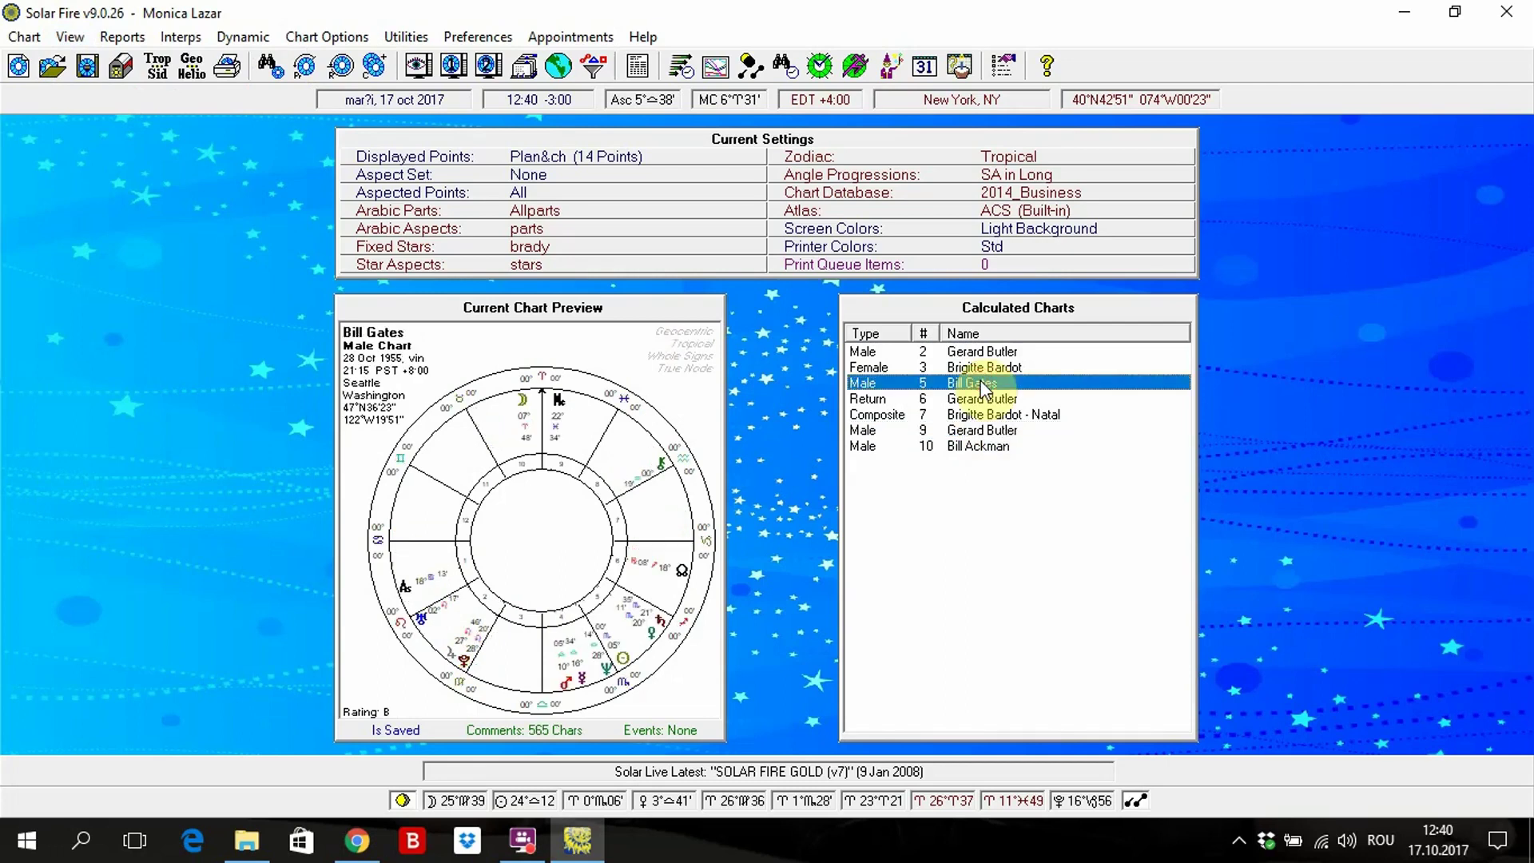